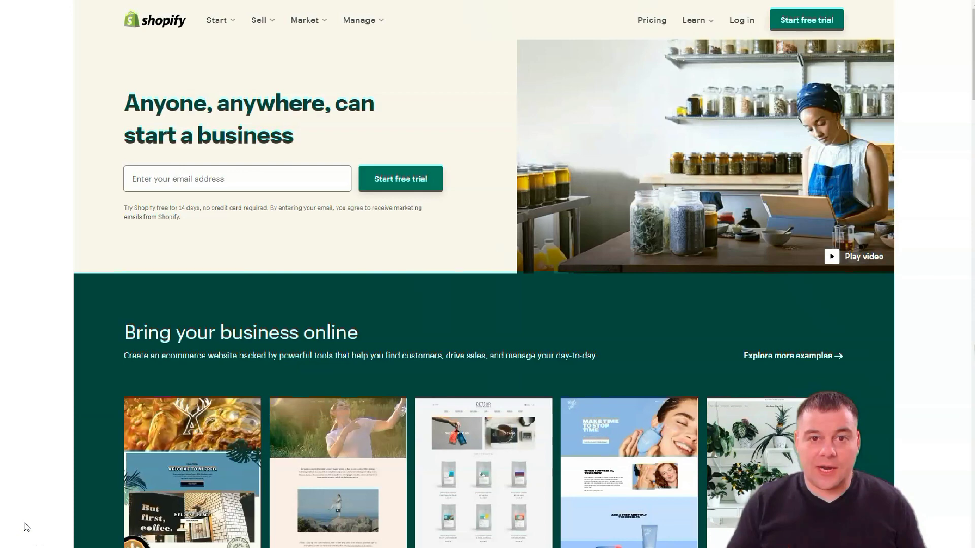
Examine the Shopify homepage's example stores, selling and marketing features, support options and footer links, and return to its beginning
scroll(484, 294, down, 2)
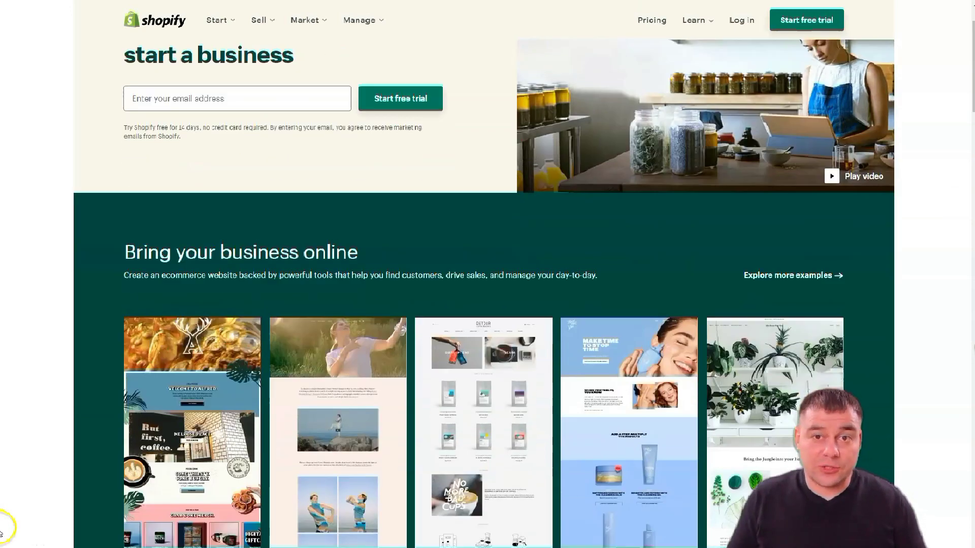
scroll(2, 527, down, 5)
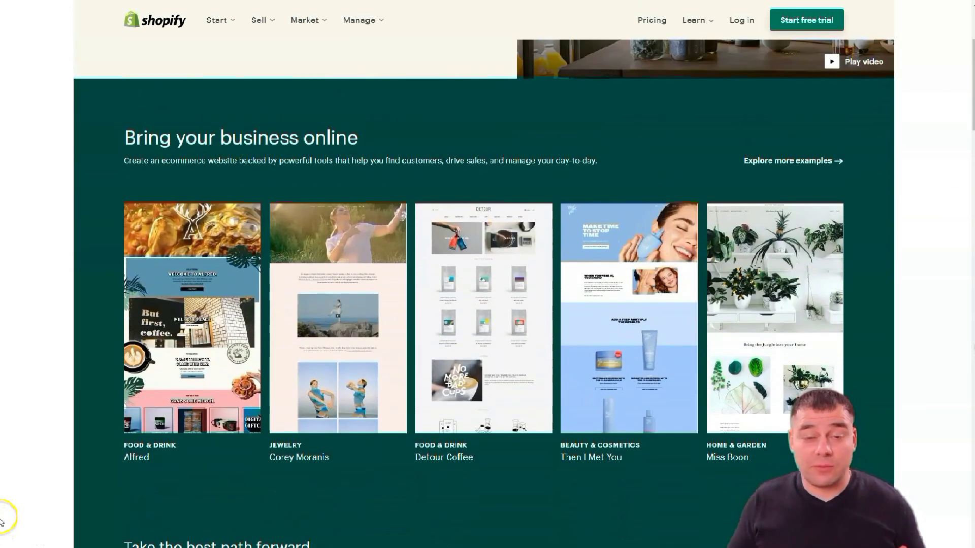
scroll(2, 528, down, 3)
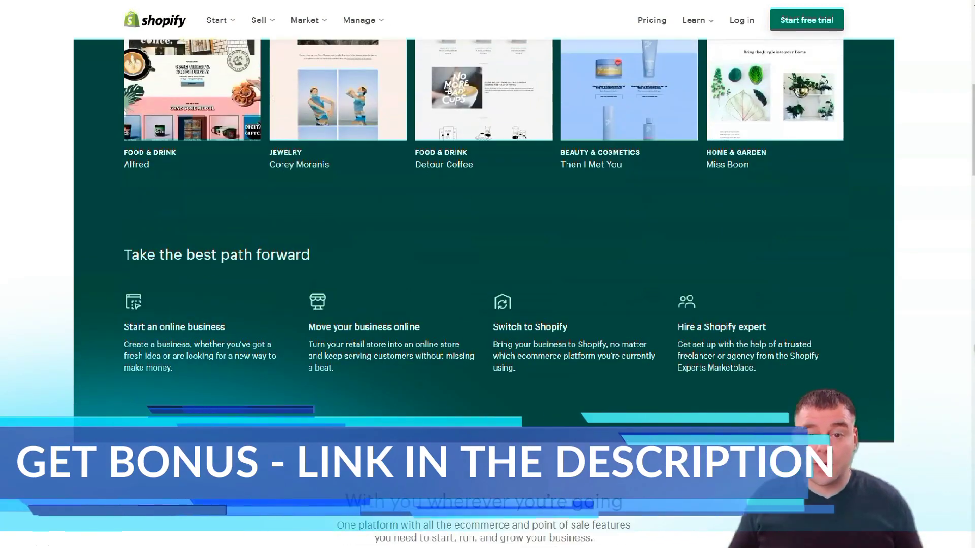
scroll(2, 528, down, 5)
scroll(1, 531, down, 4)
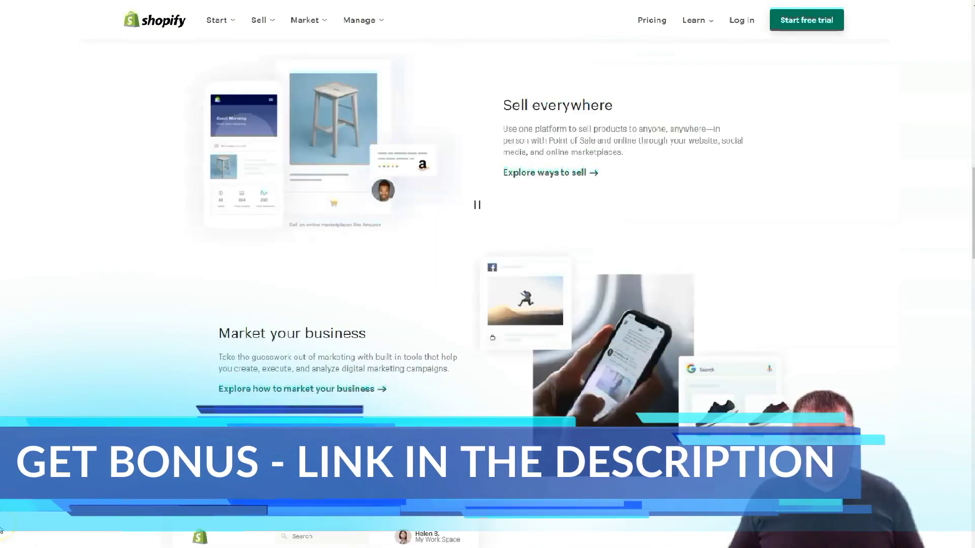
scroll(2, 531, down, 4)
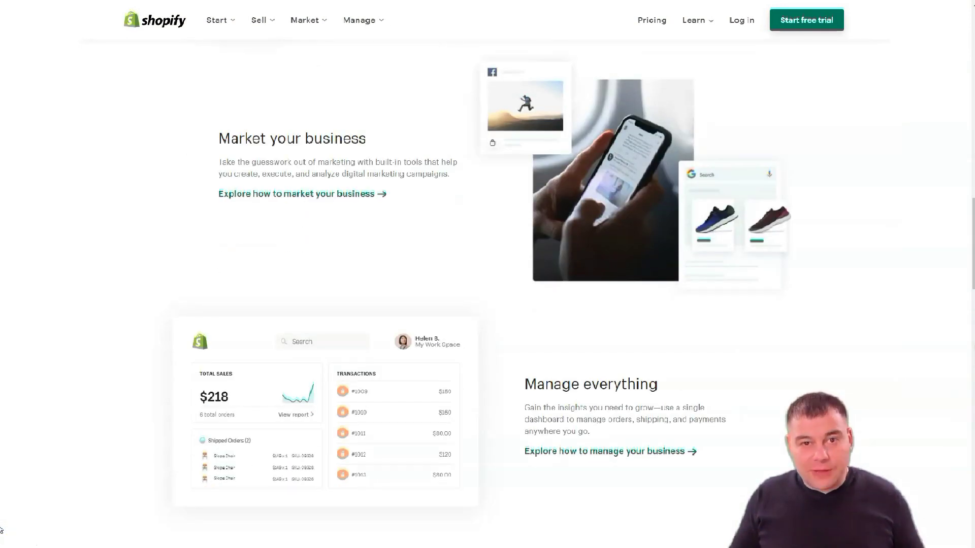
scroll(2, 531, down, 9)
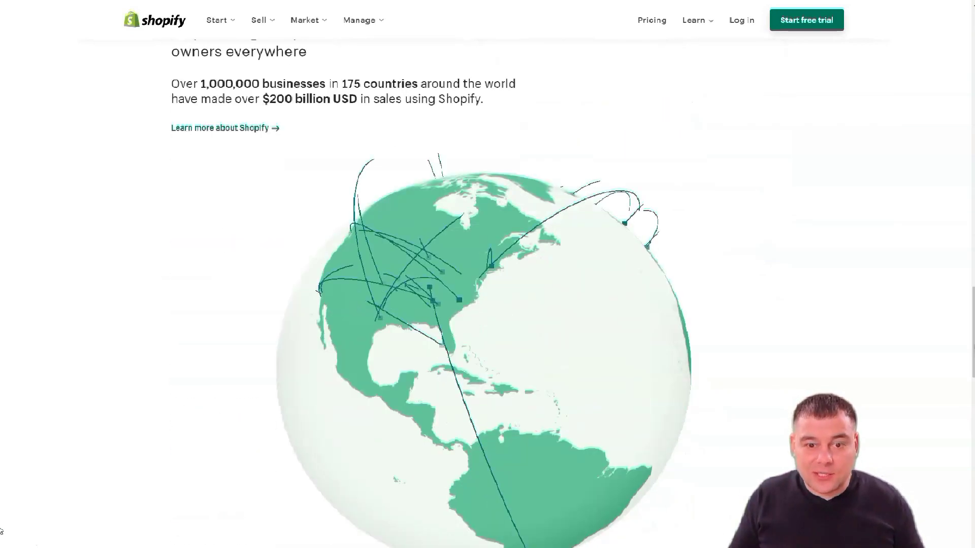
scroll(2, 531, down, 5)
scroll(1, 531, down, 9)
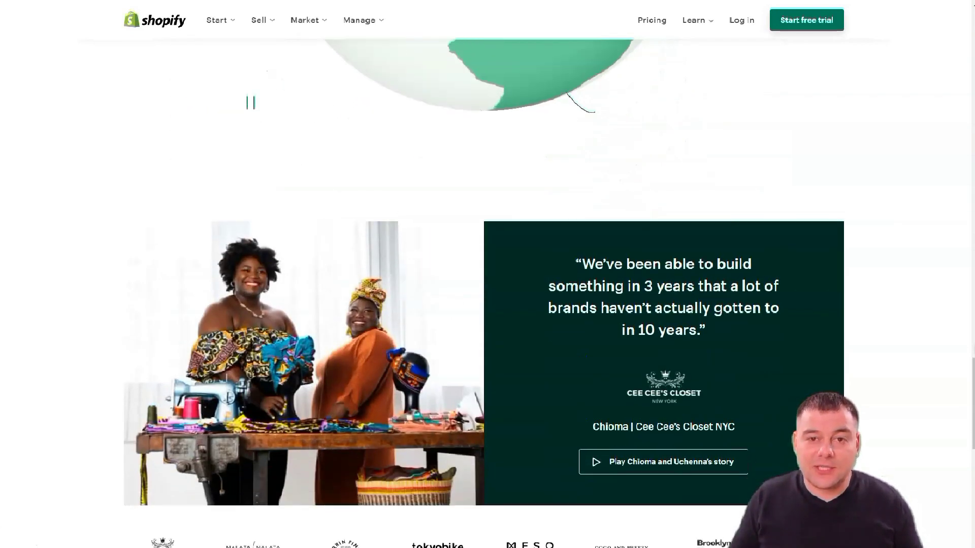
scroll(1, 530, down, 8)
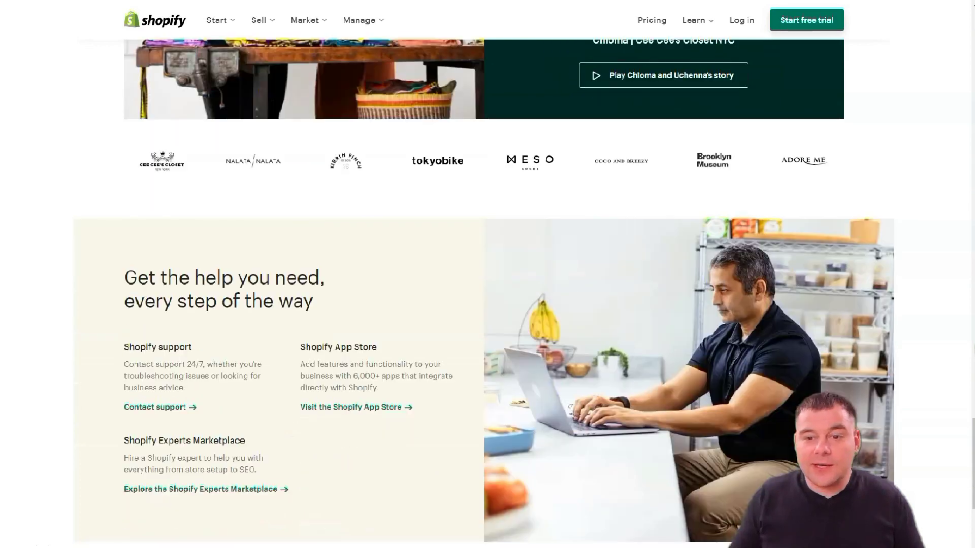
scroll(1, 530, down, 4)
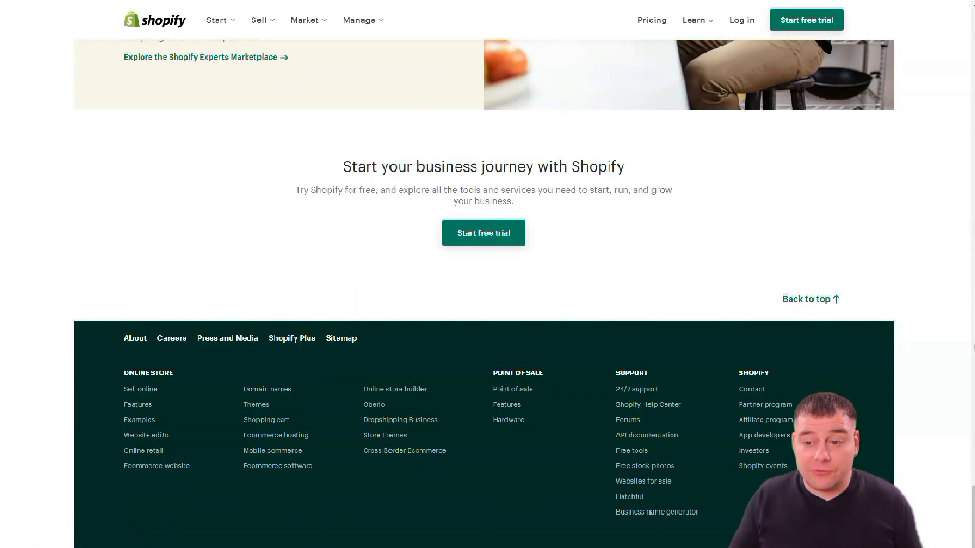
scroll(2, 531, up, 20)
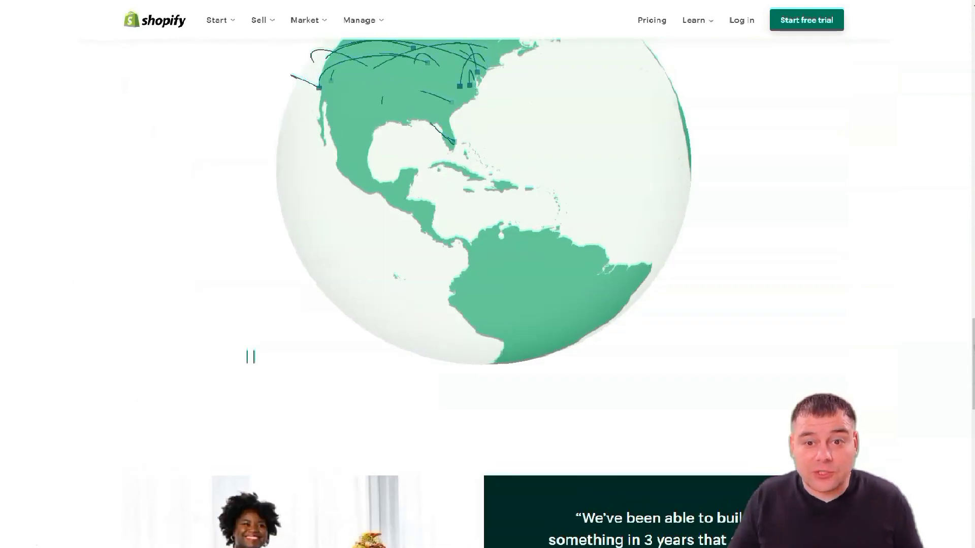
scroll(2, 531, up, 15)
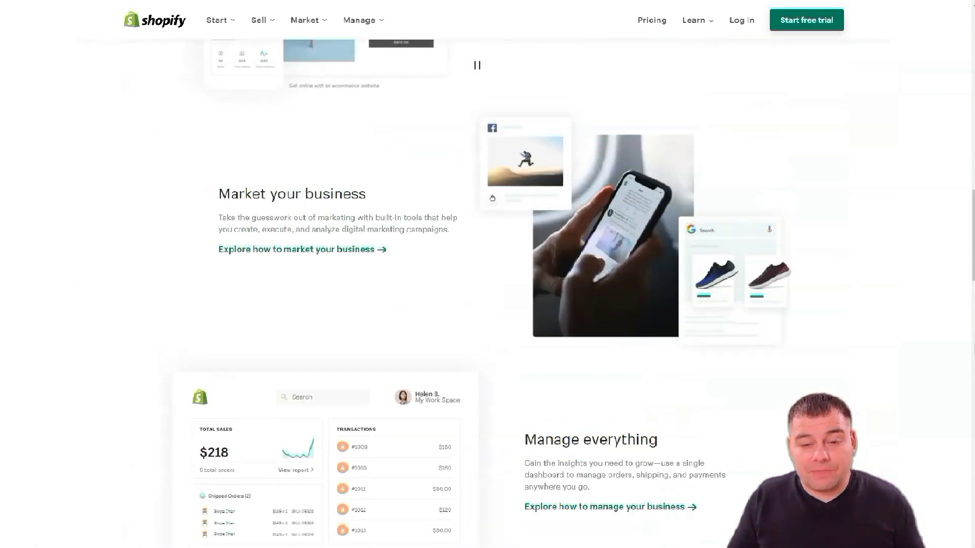
scroll(484, 289, up, 14)
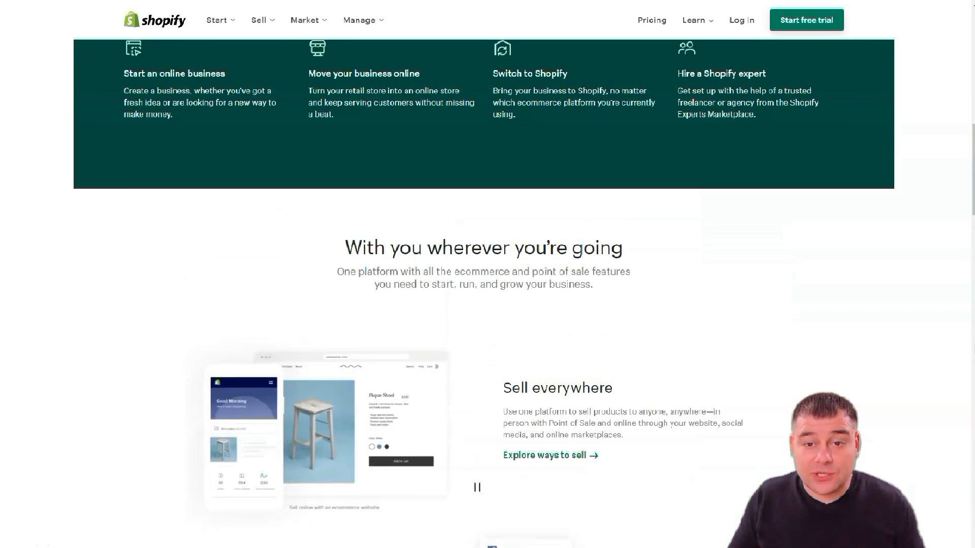
scroll(483, 290, up, 7)
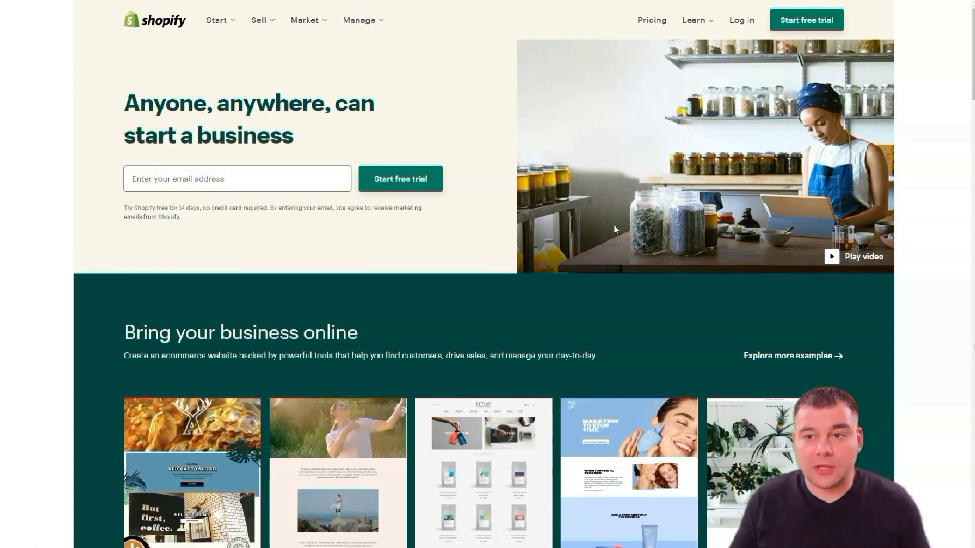
Start the free trial and look through the setup tips and suggestion cards on the store's home page
click(800, 23)
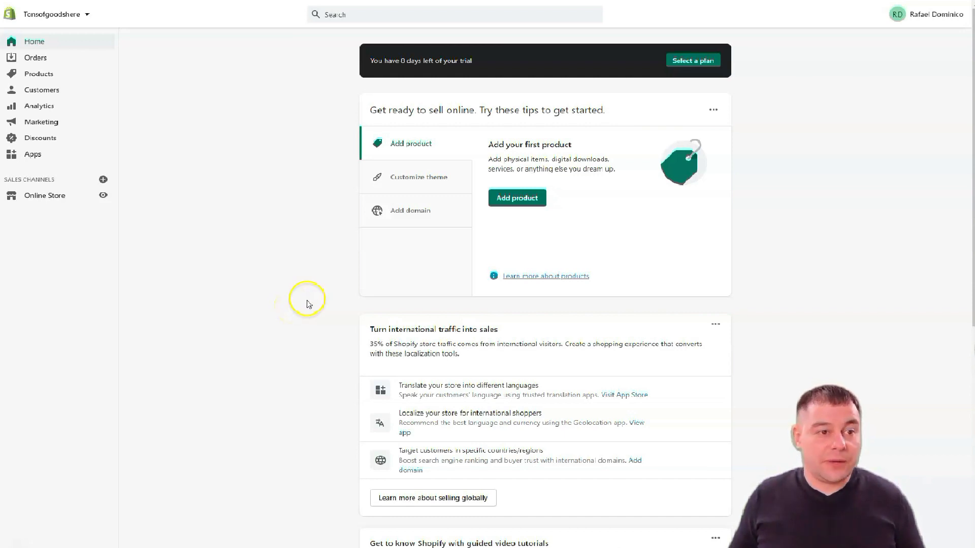
scroll(391, 250, down, 9)
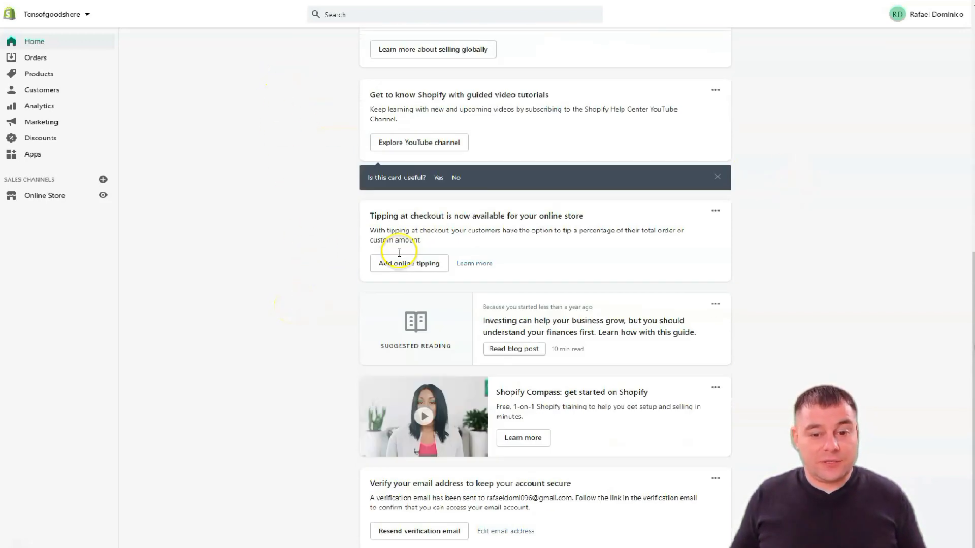
scroll(389, 256, up, 9)
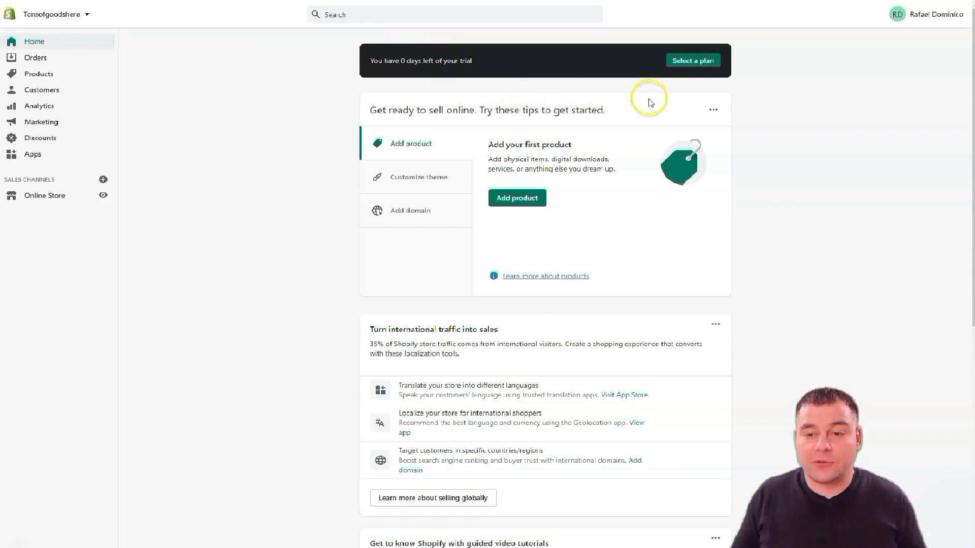
Review the subscription plans available for the store and view the Orders page
click(692, 61)
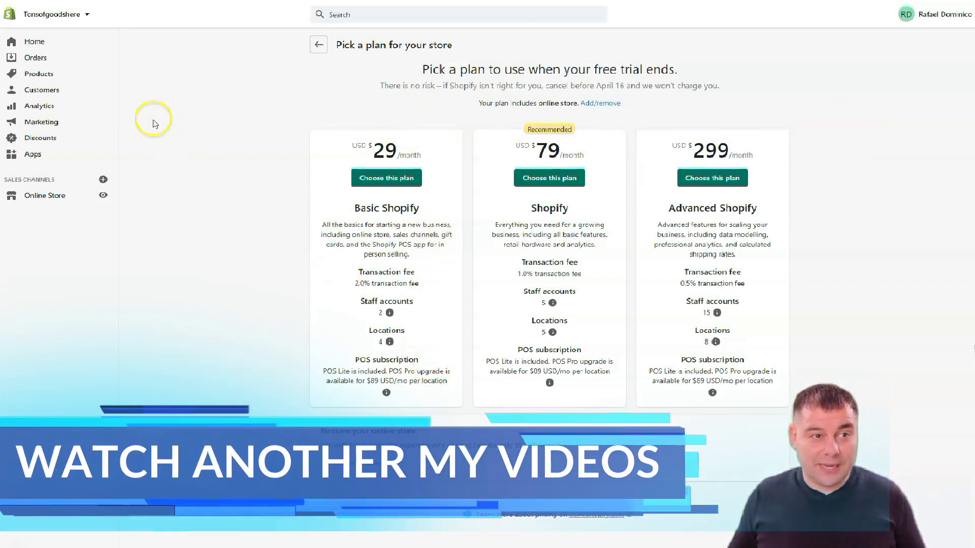
click(28, 47)
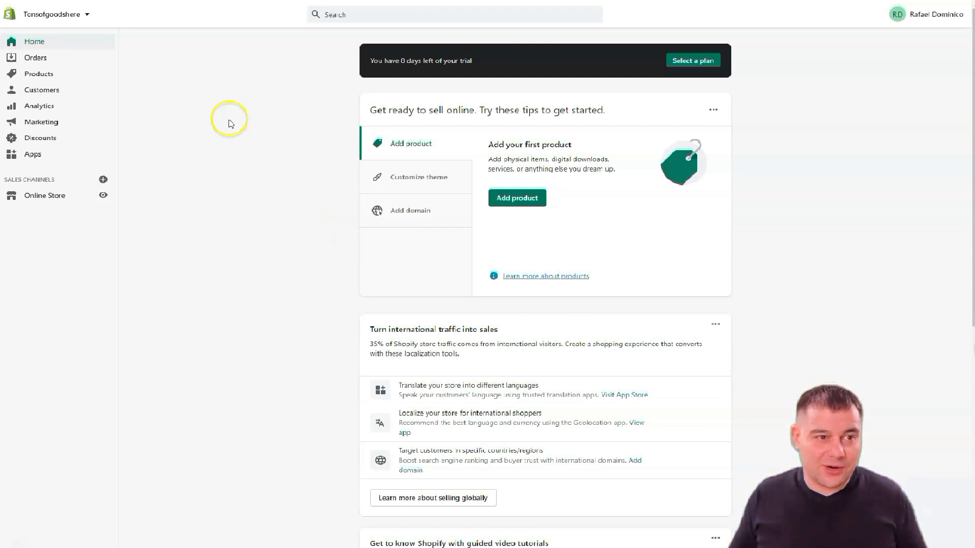
click(26, 64)
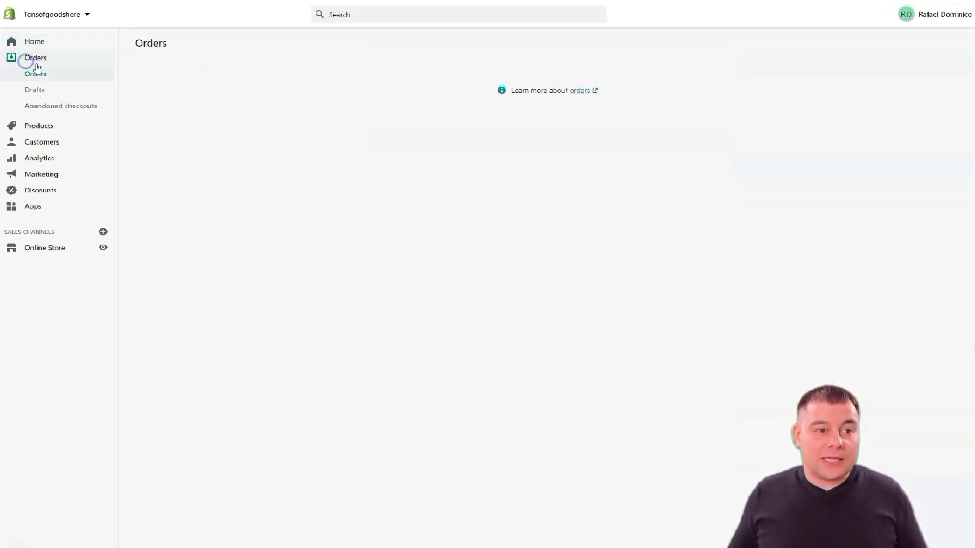
click(45, 61)
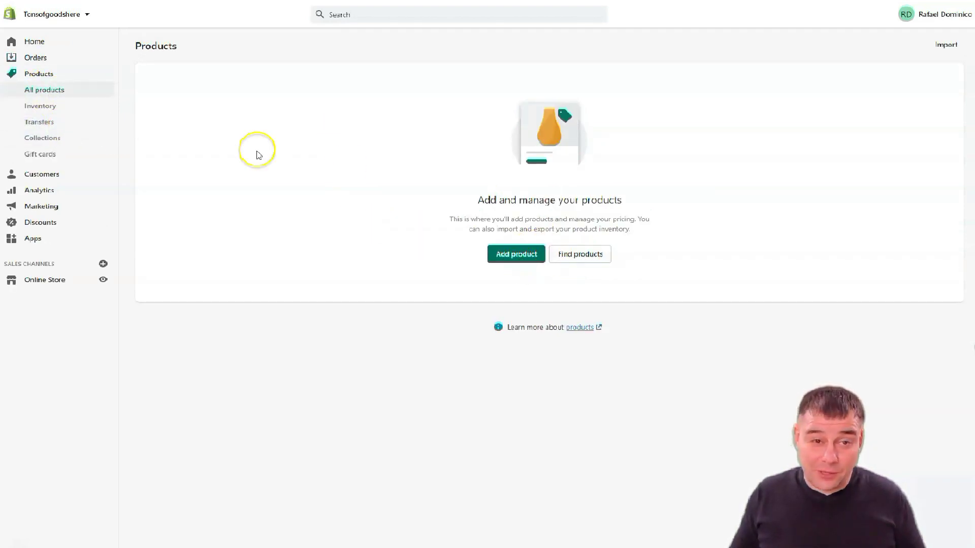
View the store's Inventory, Transfers, Collections and Gift cards pages, as well as the Customers page
click(26, 105)
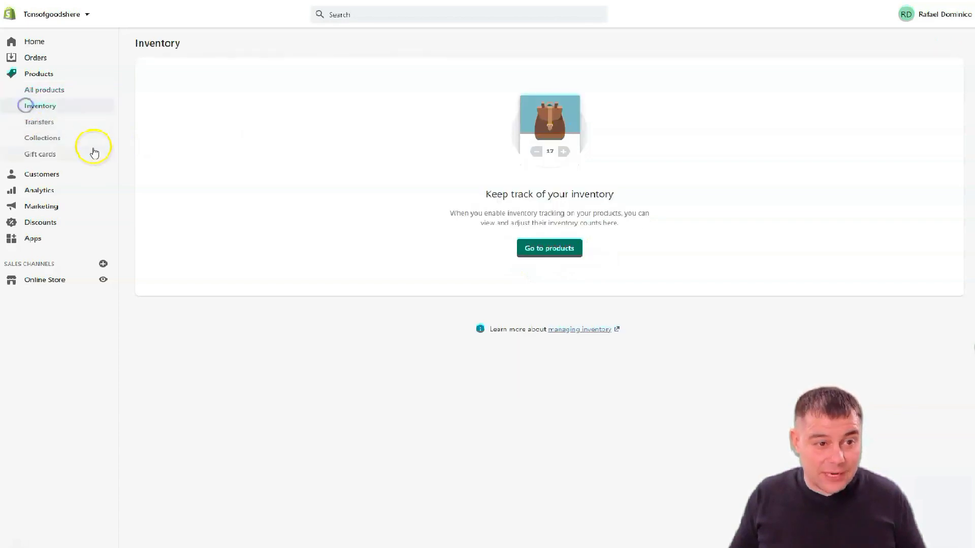
click(39, 124)
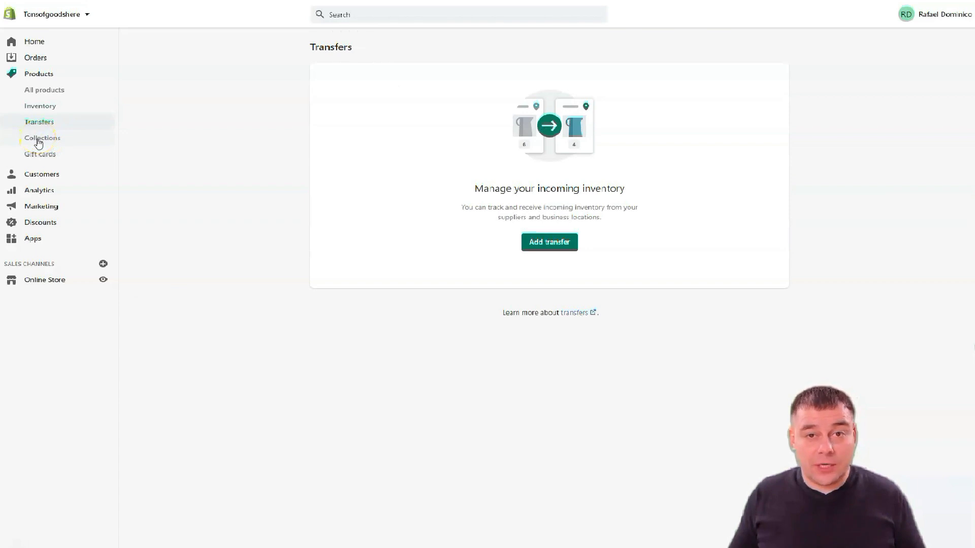
click(38, 142)
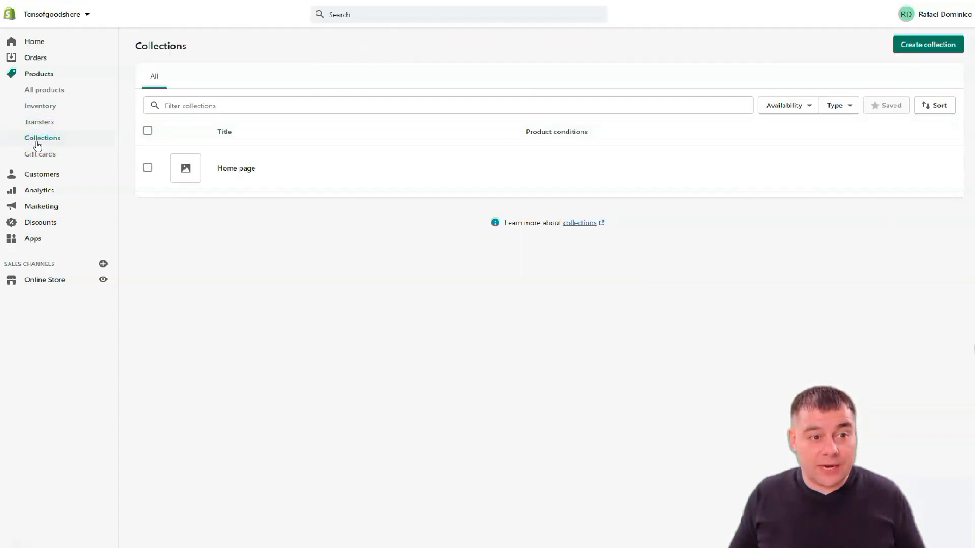
click(41, 142)
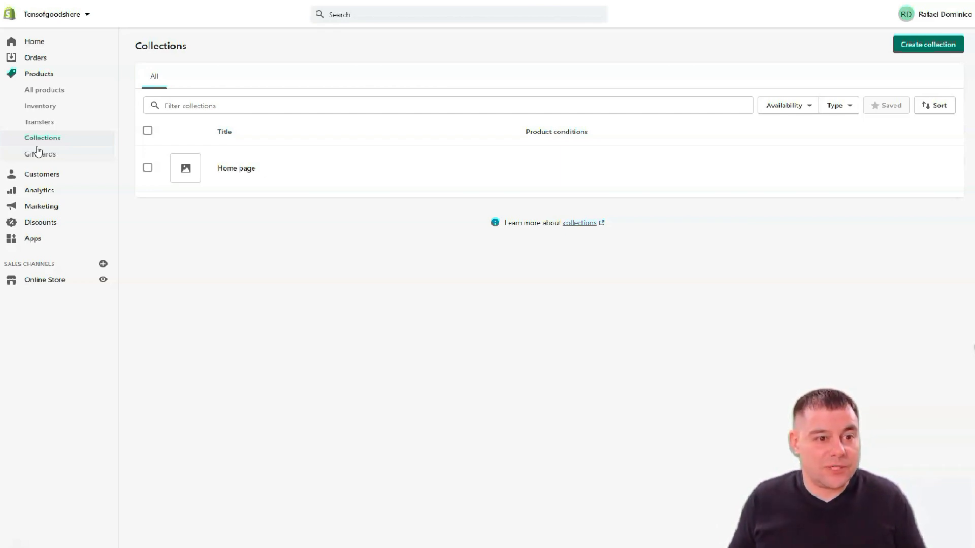
click(37, 157)
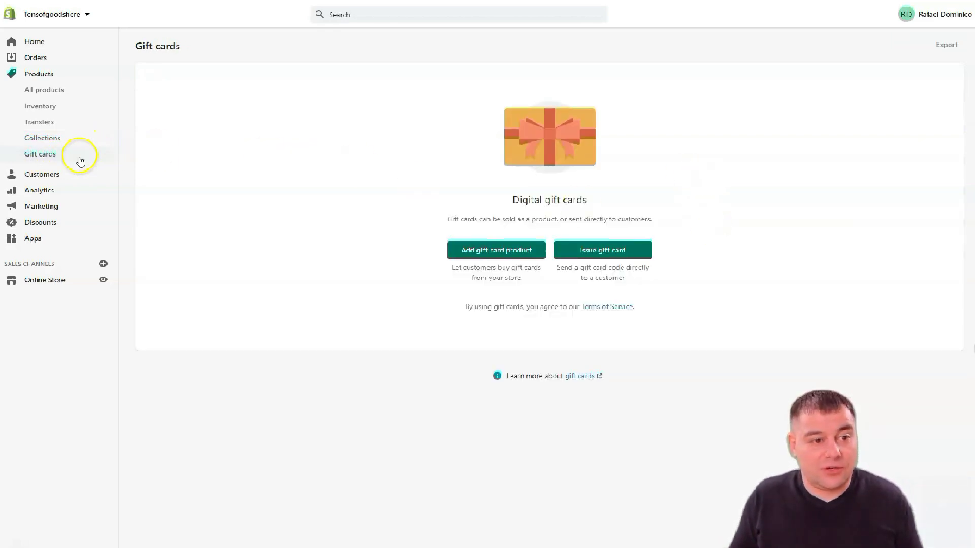
click(45, 176)
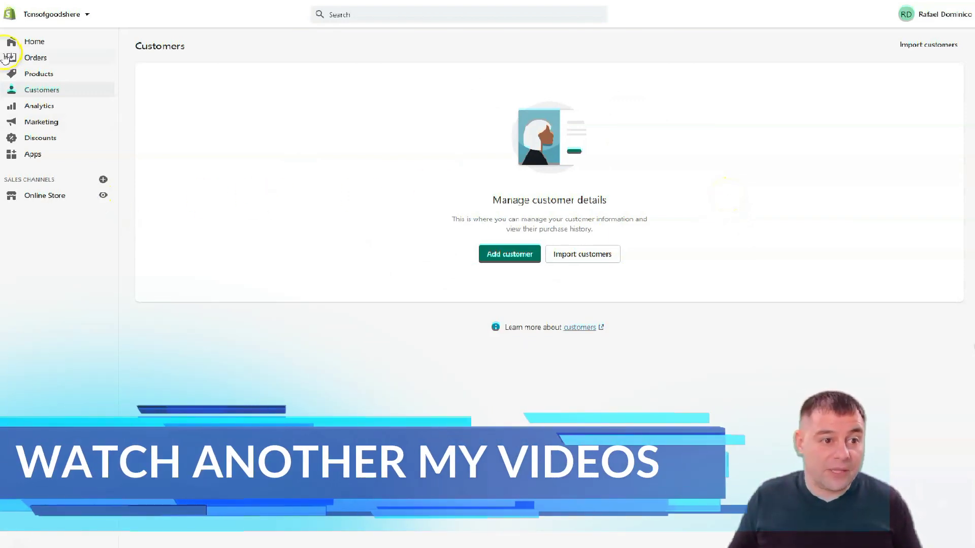
Look through the analytics overview dashboard and the available report categories
click(34, 108)
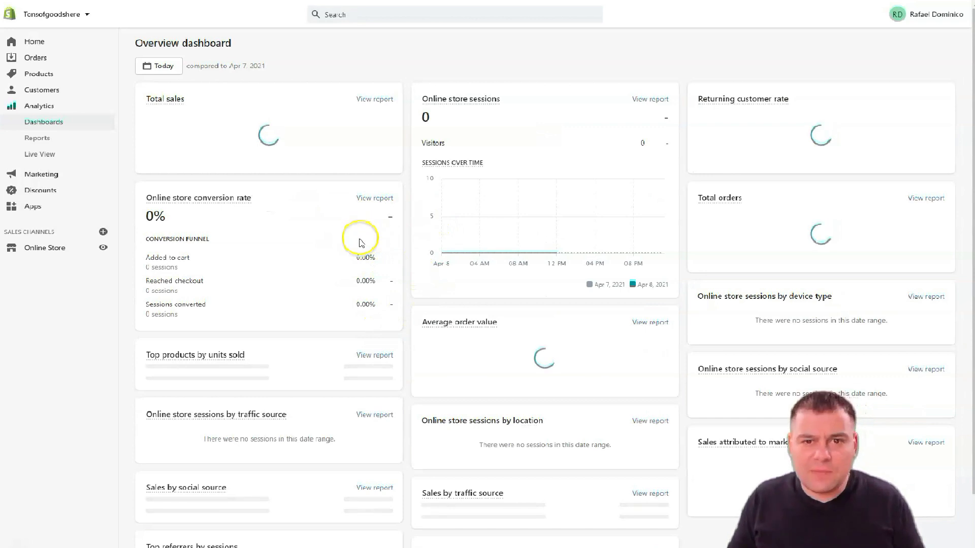
scroll(446, 175, down, 6)
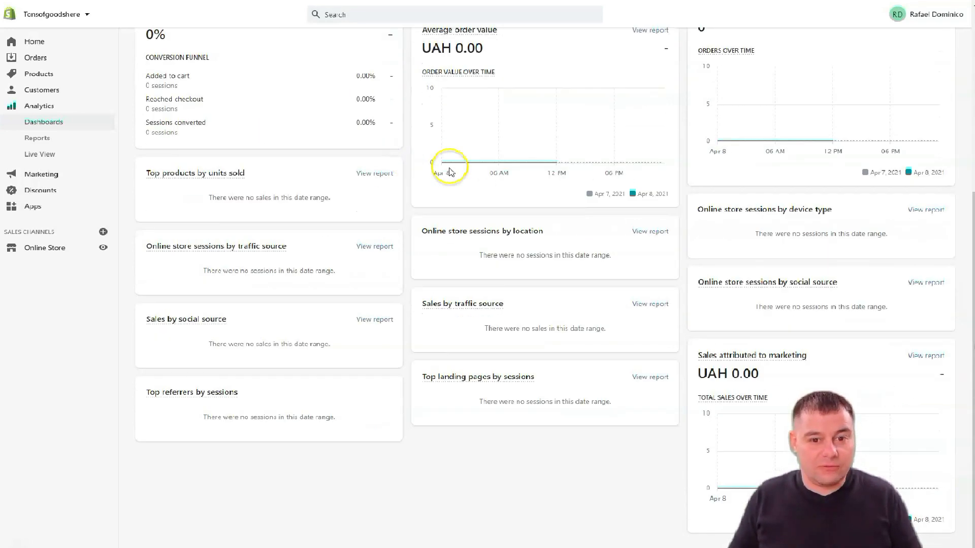
scroll(457, 176, up, 6)
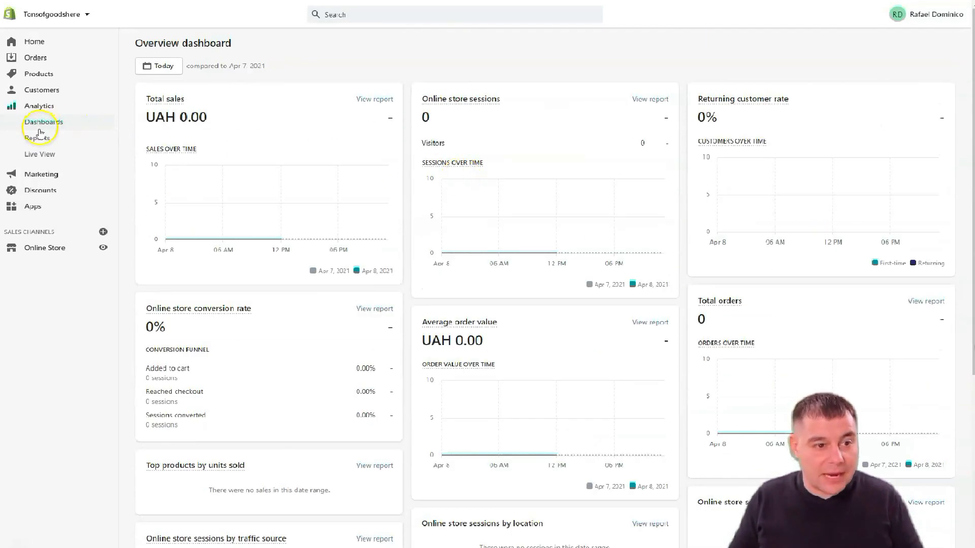
click(37, 138)
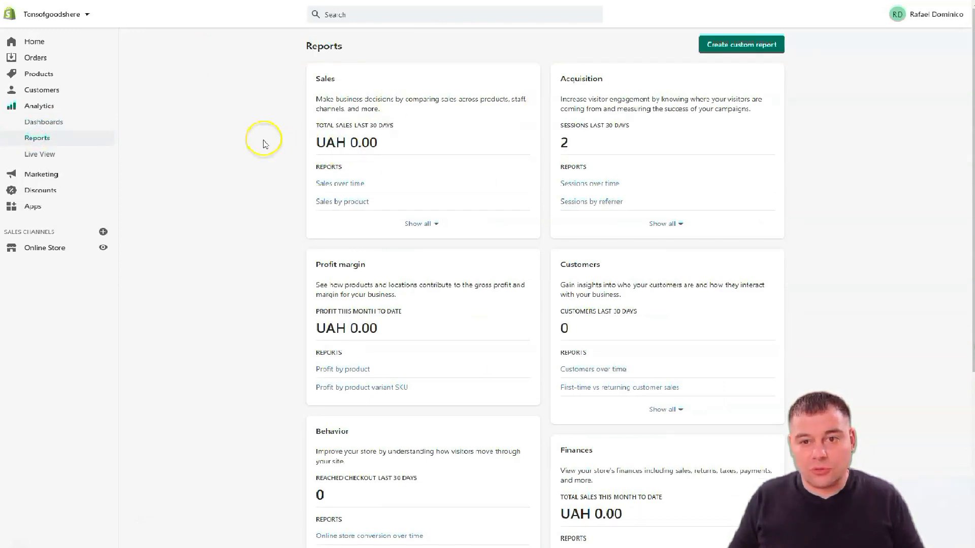
scroll(529, 196, down, 6)
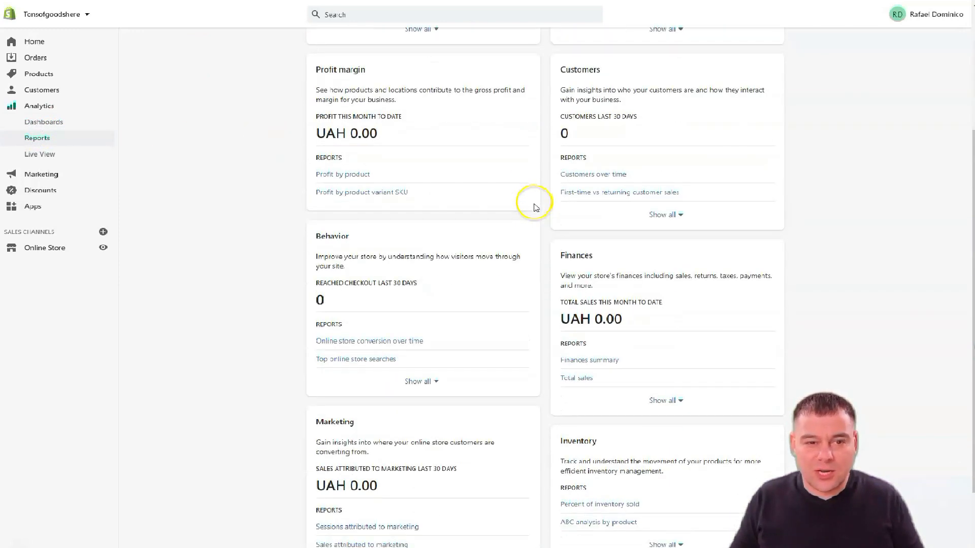
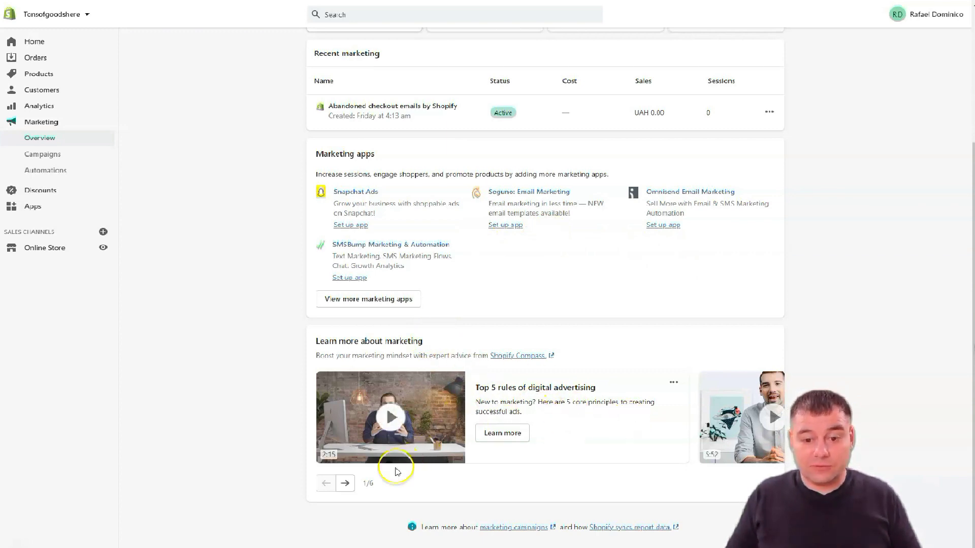
Browse the marketing overview's learning videos forward to "How to create an effective value proposition"
click(346, 484)
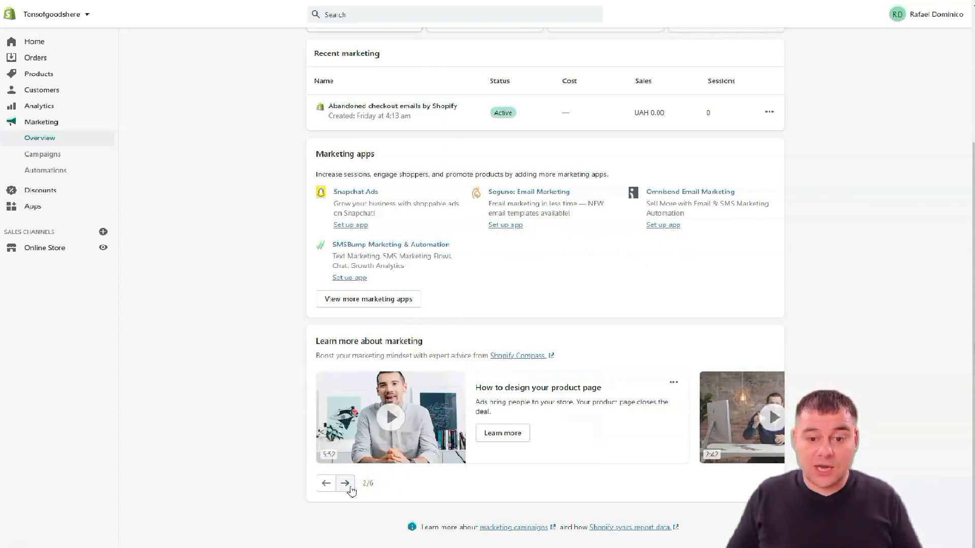
click(345, 484)
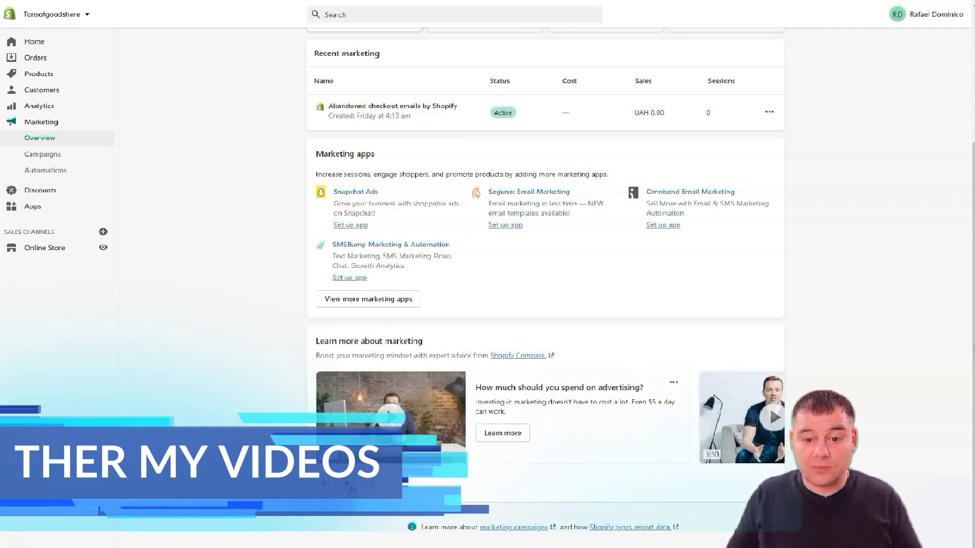
click(348, 484)
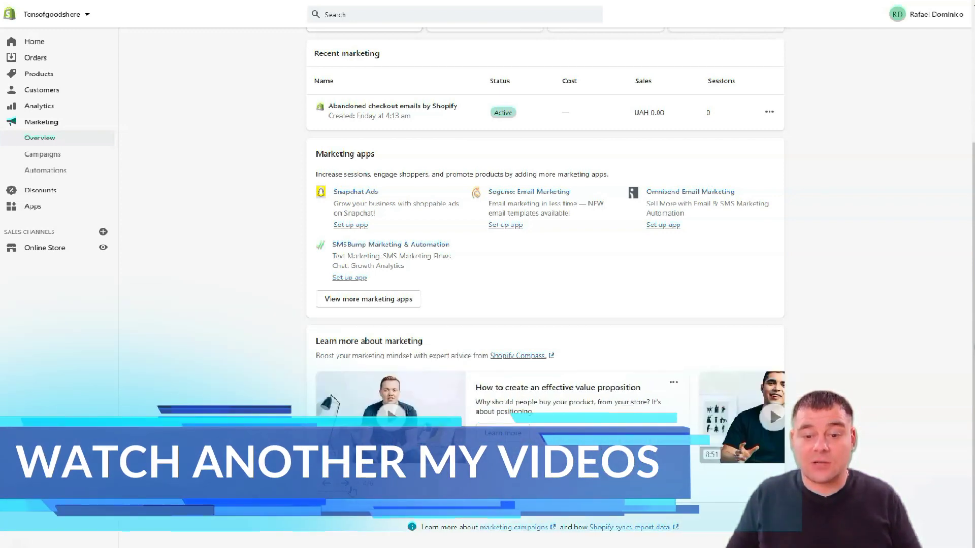
Advance the marketing learning videos to "How data can help direct your marketing activities" and review the overview's recommended marketing apps
click(347, 486)
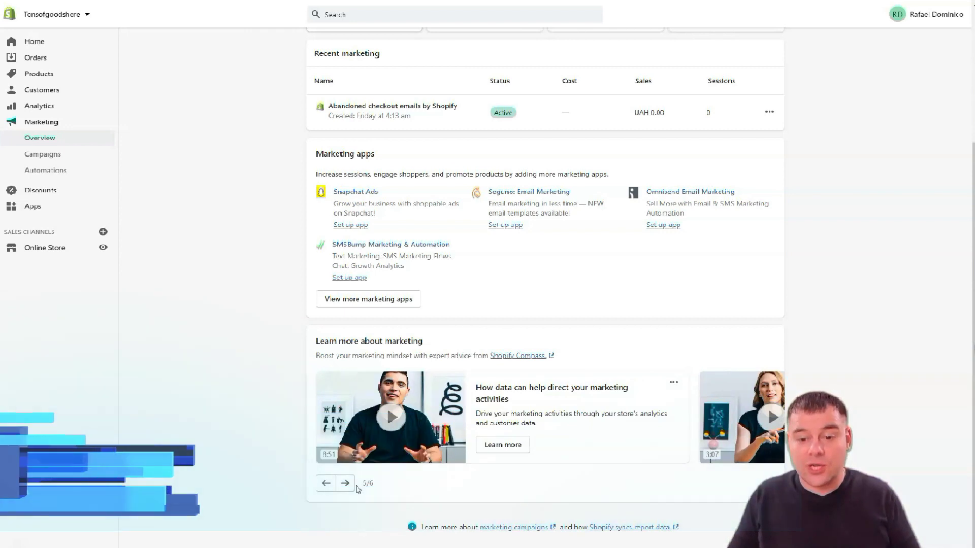
scroll(543, 378, up, 4)
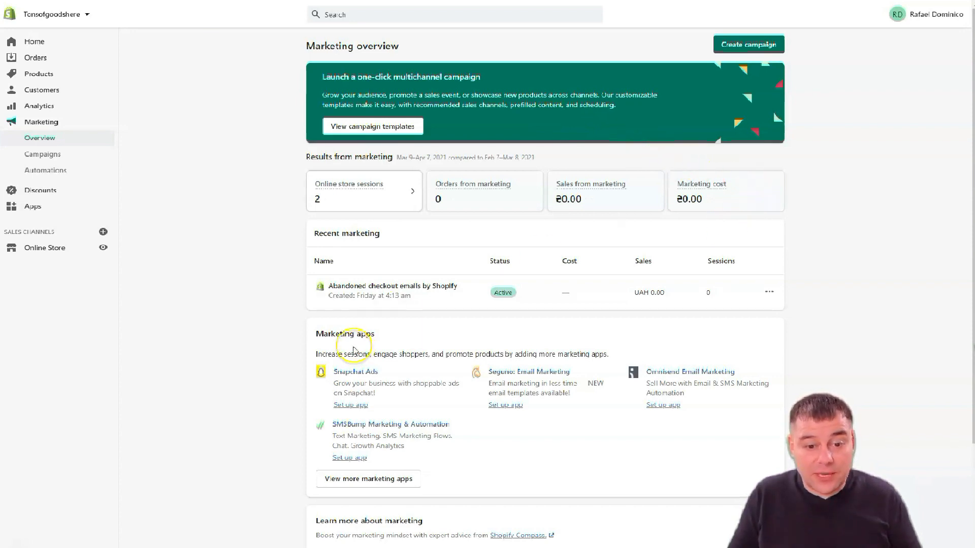
scroll(304, 350, down, 3)
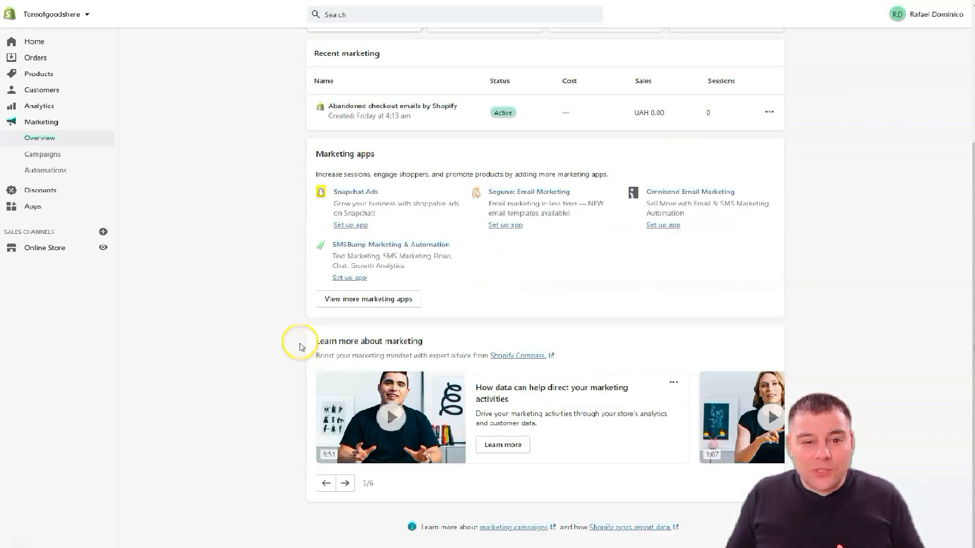
scroll(299, 347, up, 1)
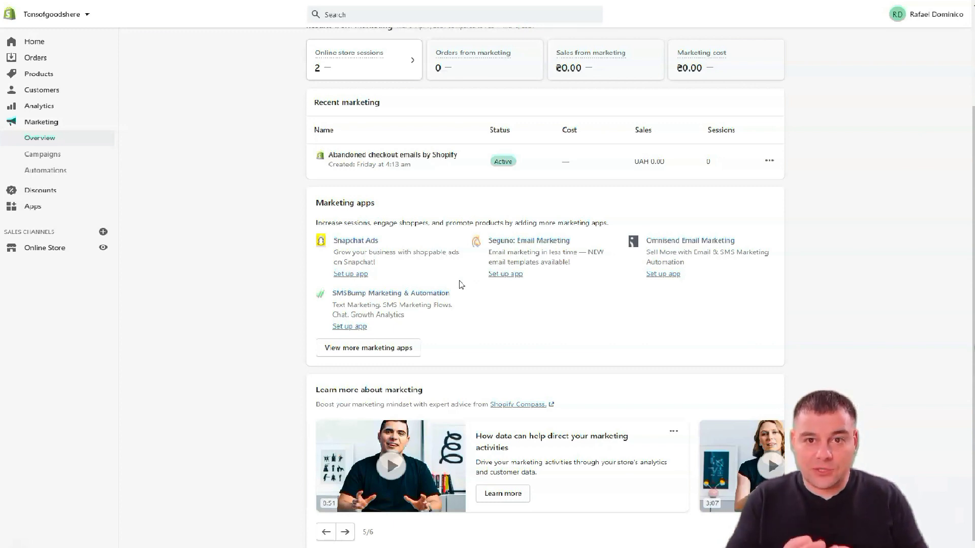
click(357, 243)
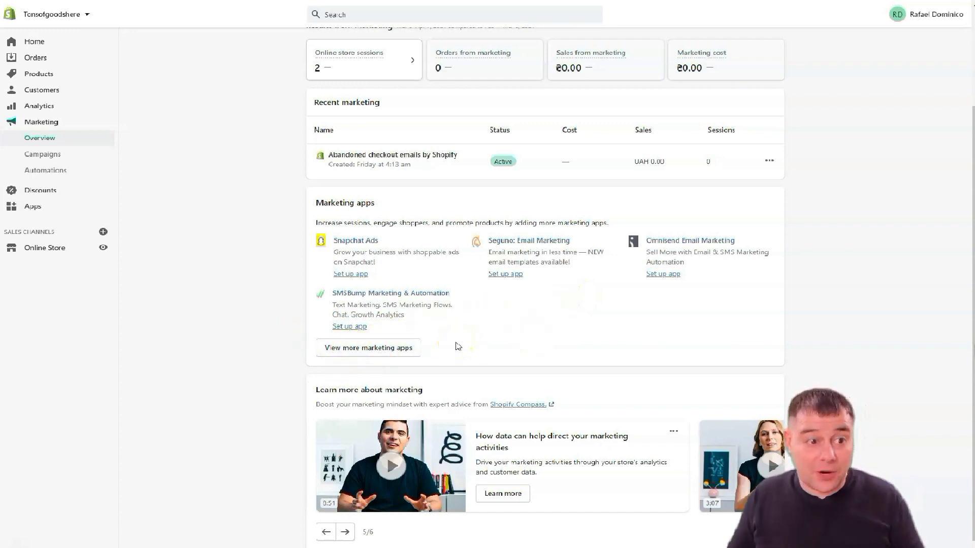
View the store's marketing Campaigns page and the Automations page
click(40, 157)
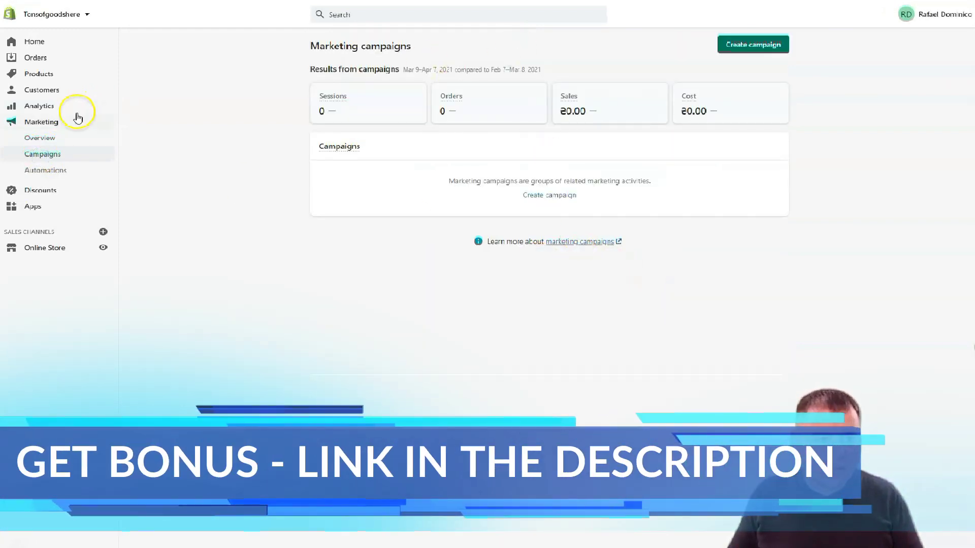
click(43, 139)
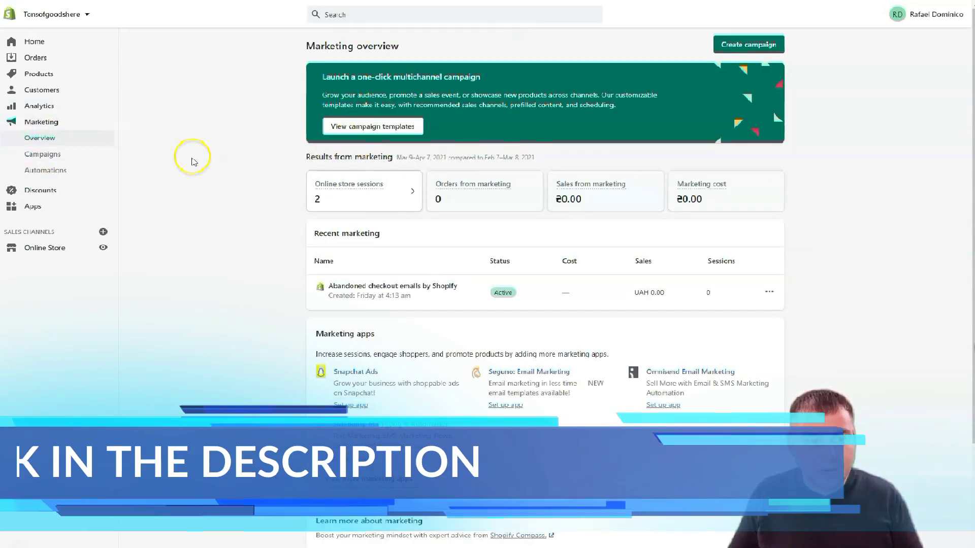
click(46, 153)
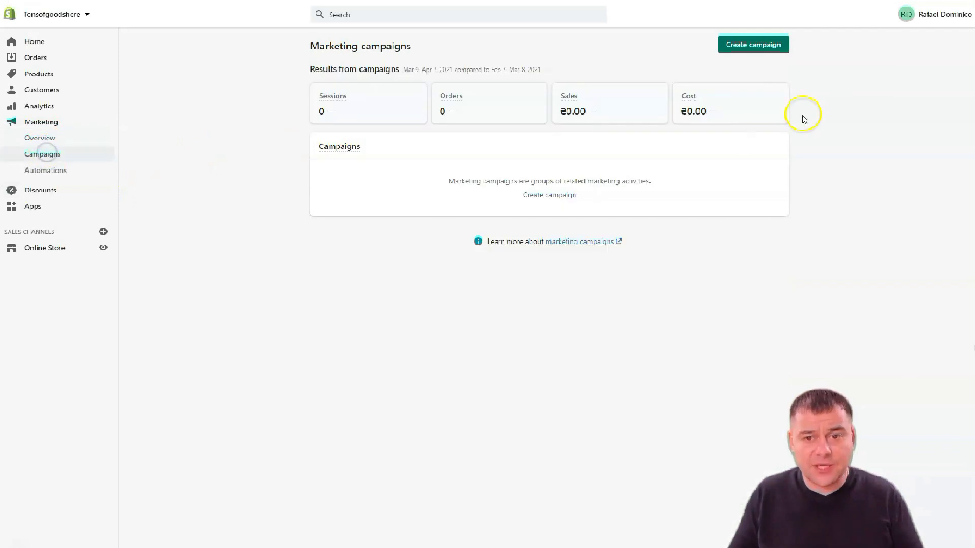
click(36, 173)
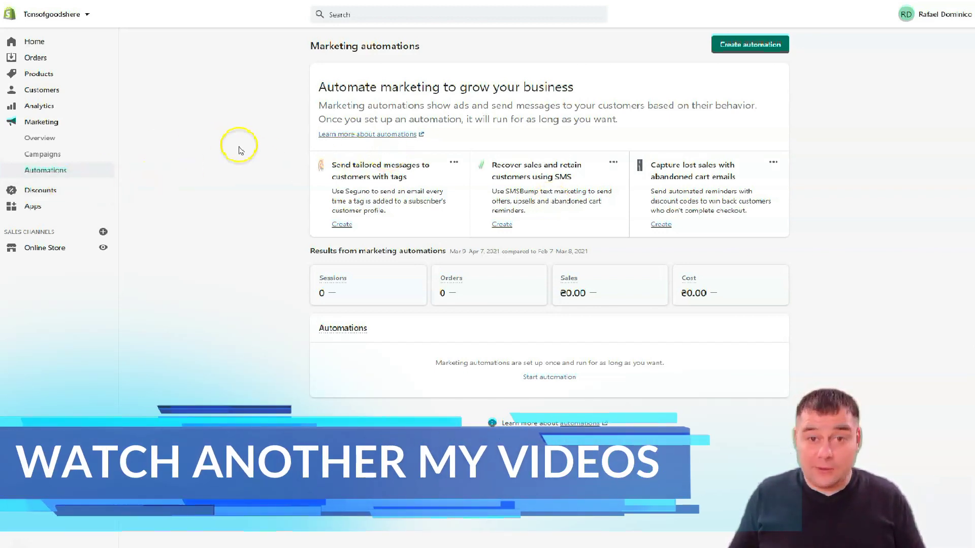
View the store's Discounts and Apps pages and the Online Store's Themes page
click(38, 190)
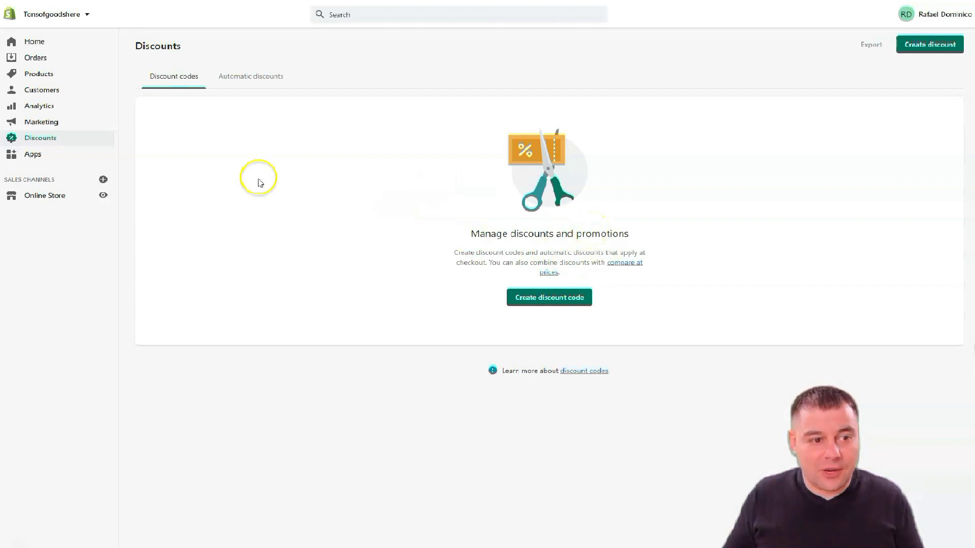
click(33, 154)
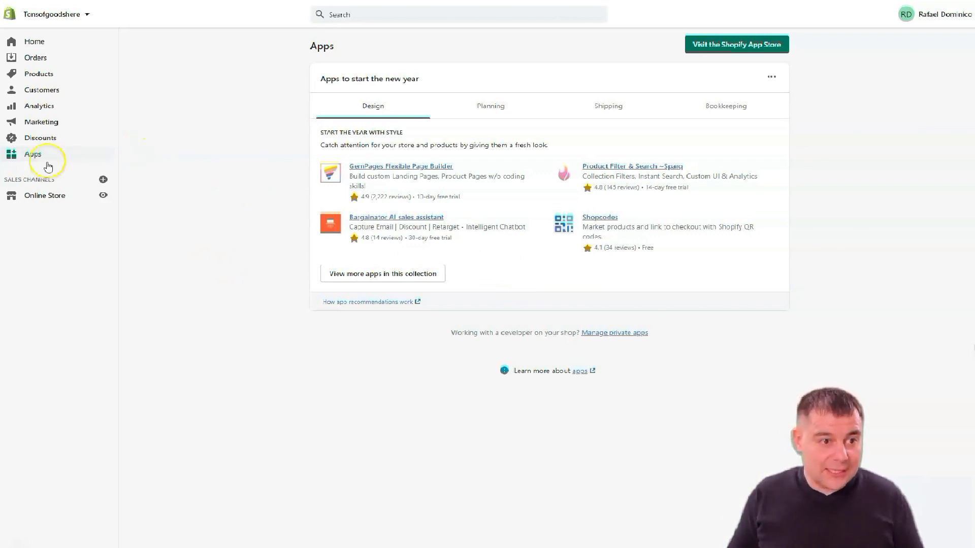
click(36, 196)
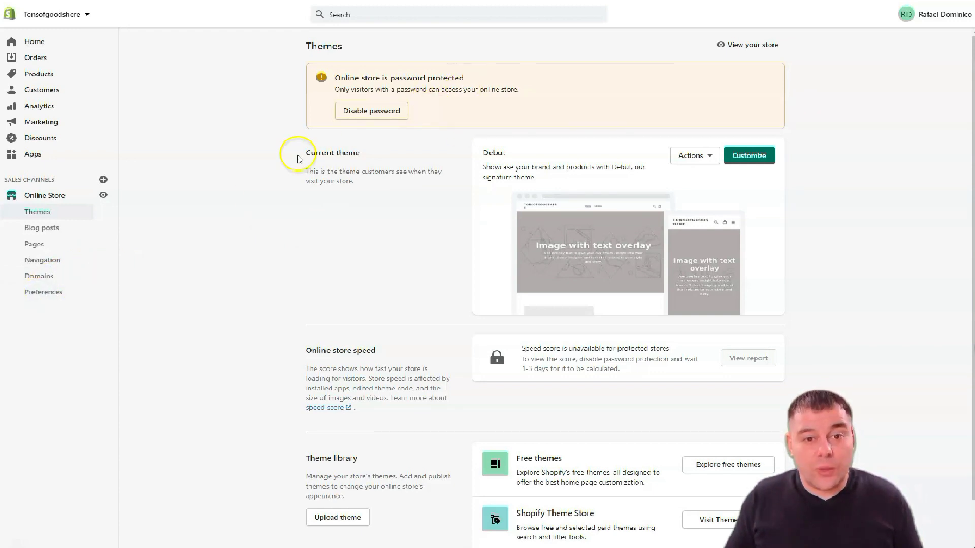
Open the storefront password-protection settings and review all online store preferences, from title and meta description to spam protection
click(369, 117)
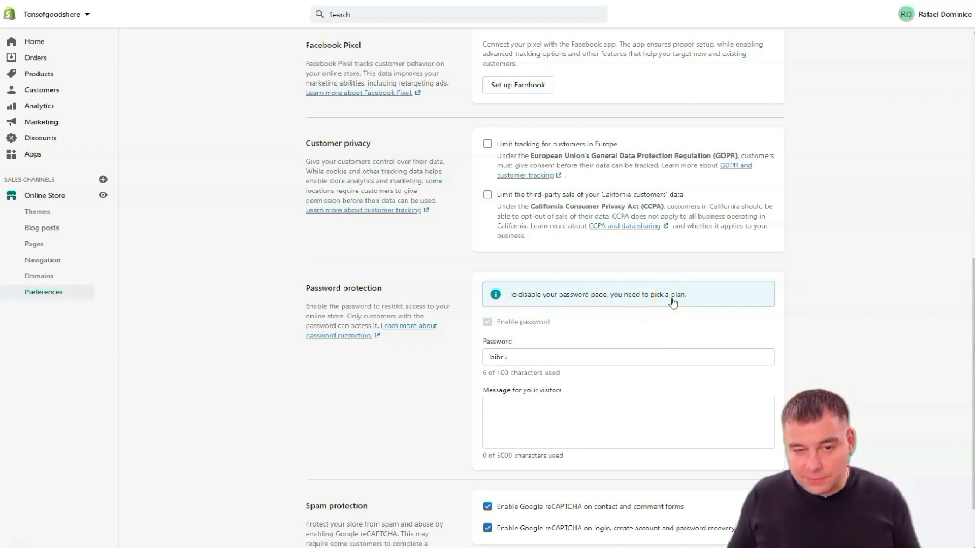
scroll(655, 342, down, 2)
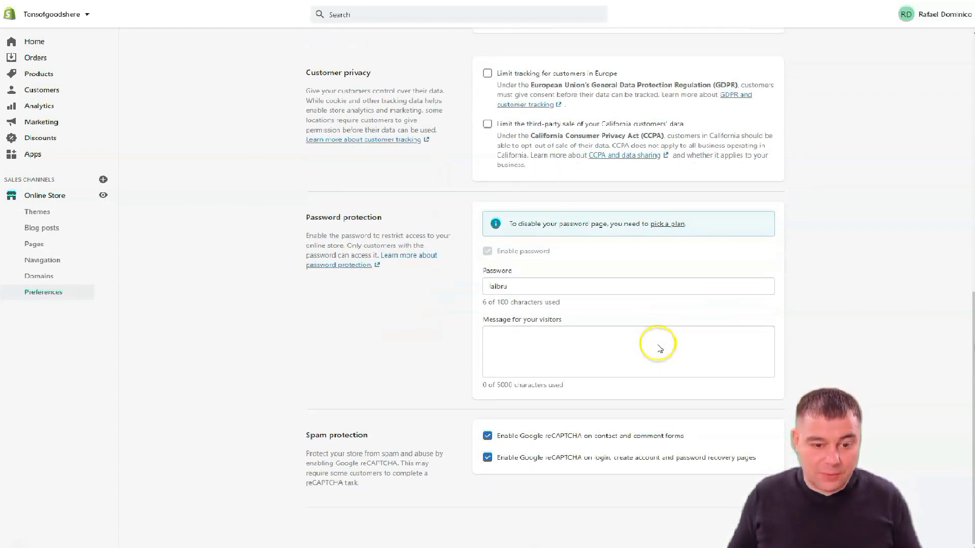
scroll(658, 345, up, 10)
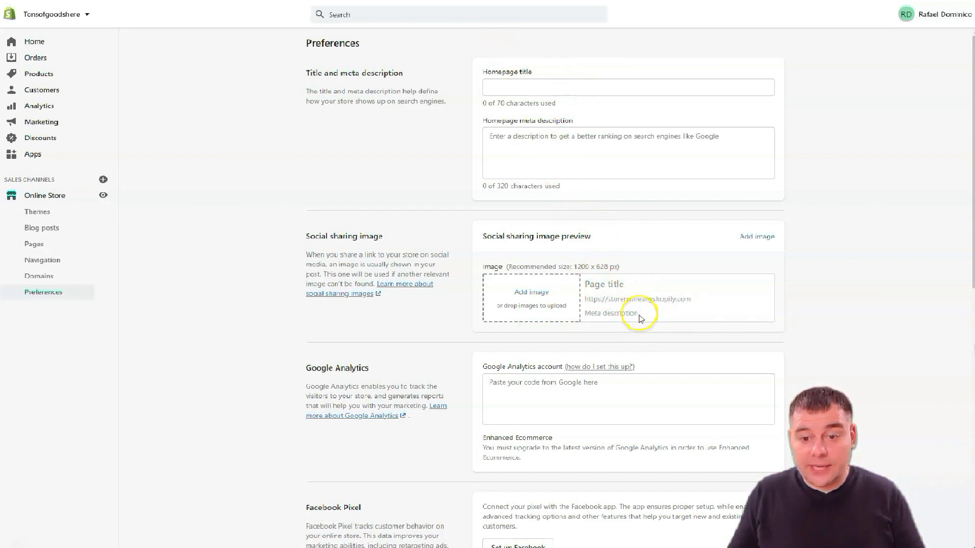
scroll(609, 264, down, 3)
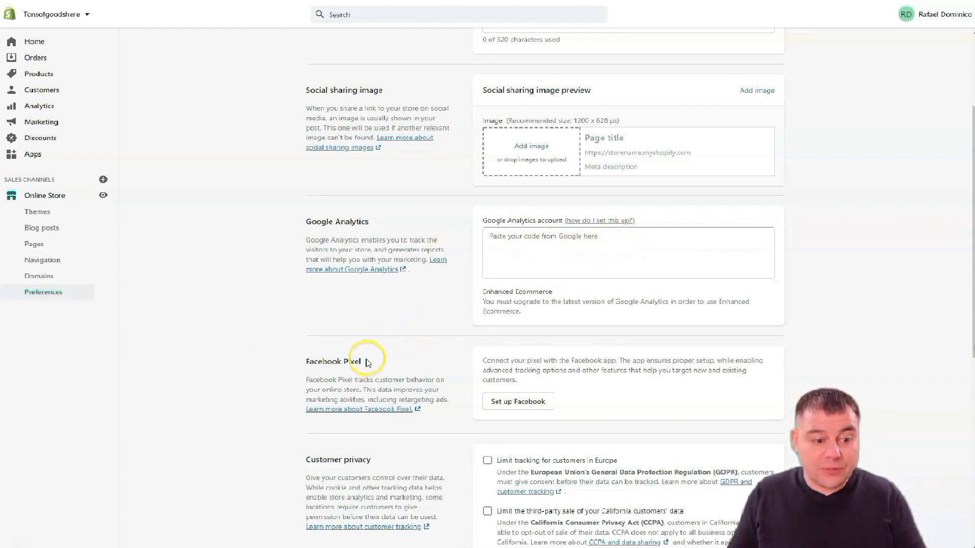
scroll(596, 337, down, 2)
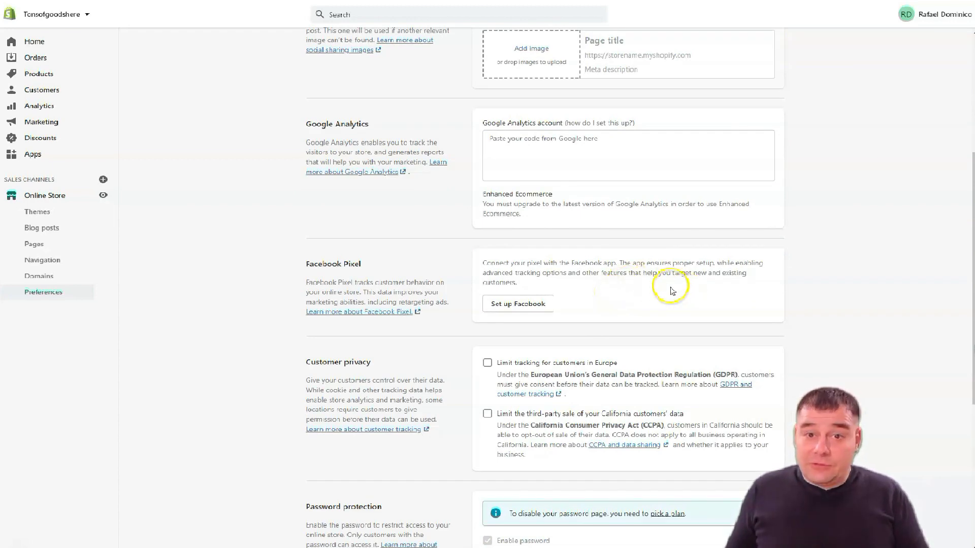
scroll(673, 291, down, 1)
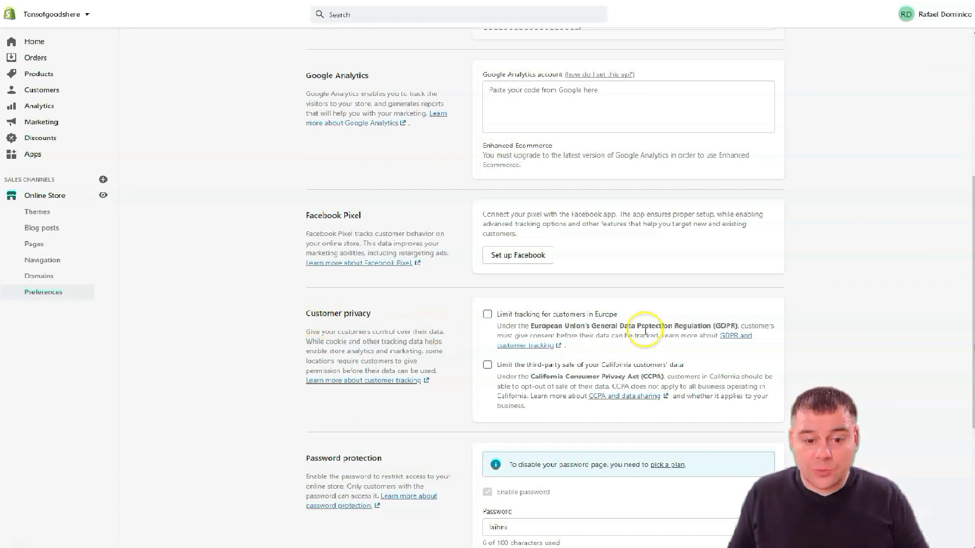
scroll(645, 331, down, 5)
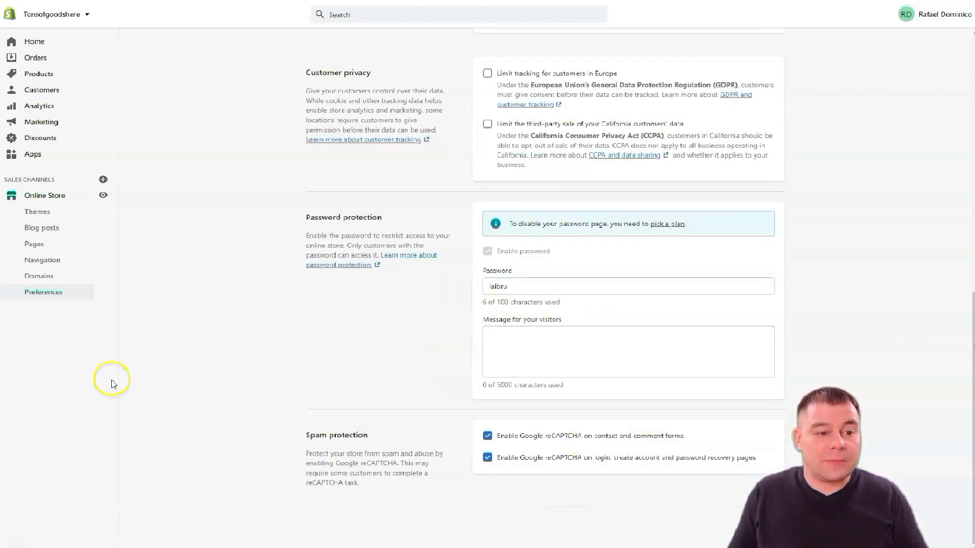
View the Online Store's Domains, Navigation, Pages and Blog posts sections and return to Themes
click(34, 278)
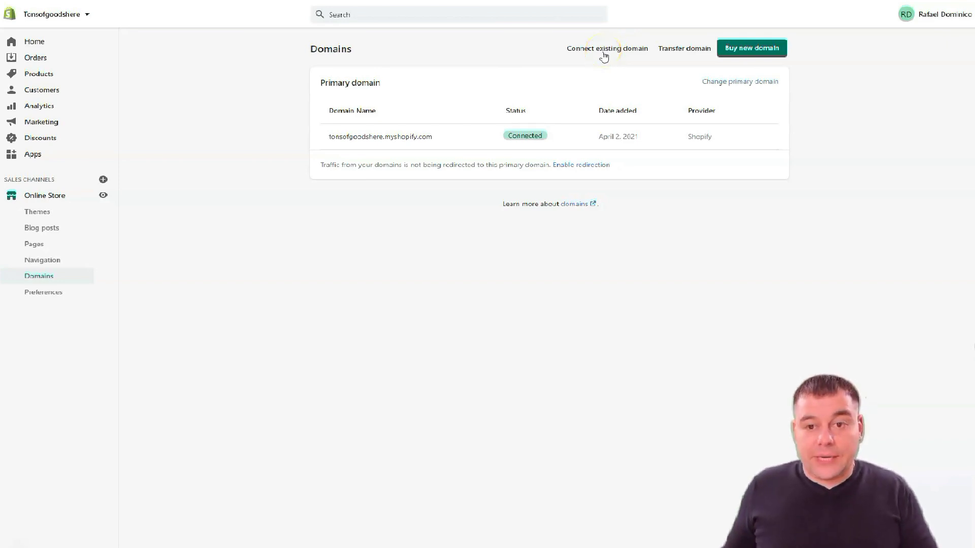
click(46, 260)
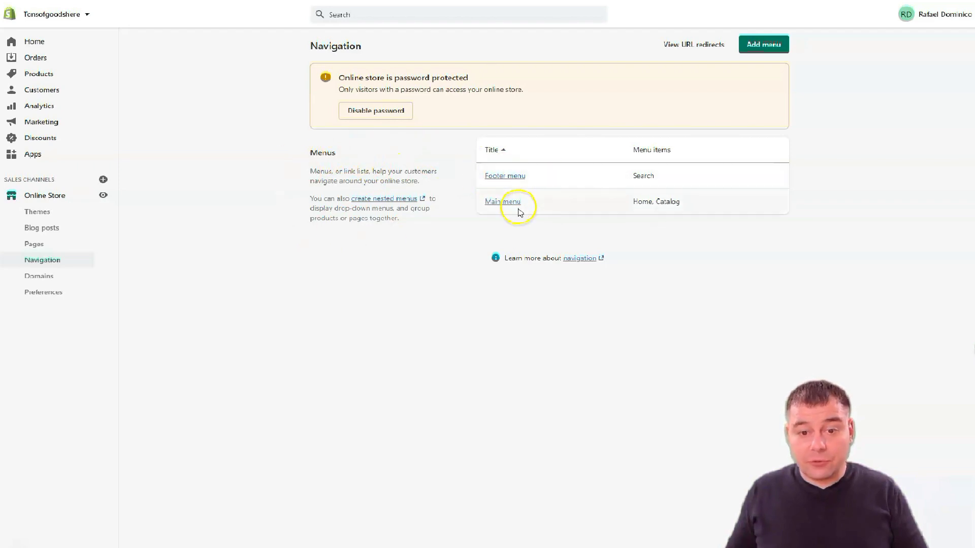
click(34, 245)
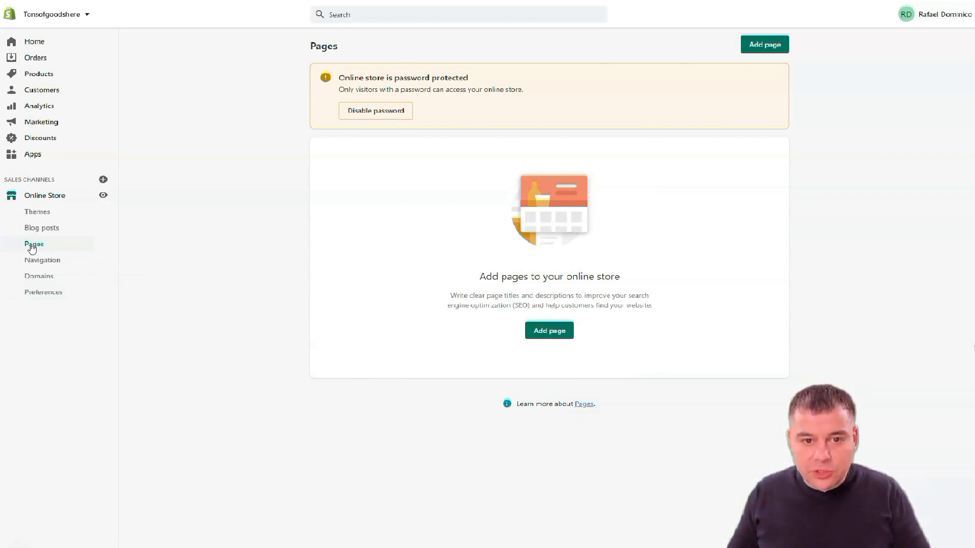
click(37, 231)
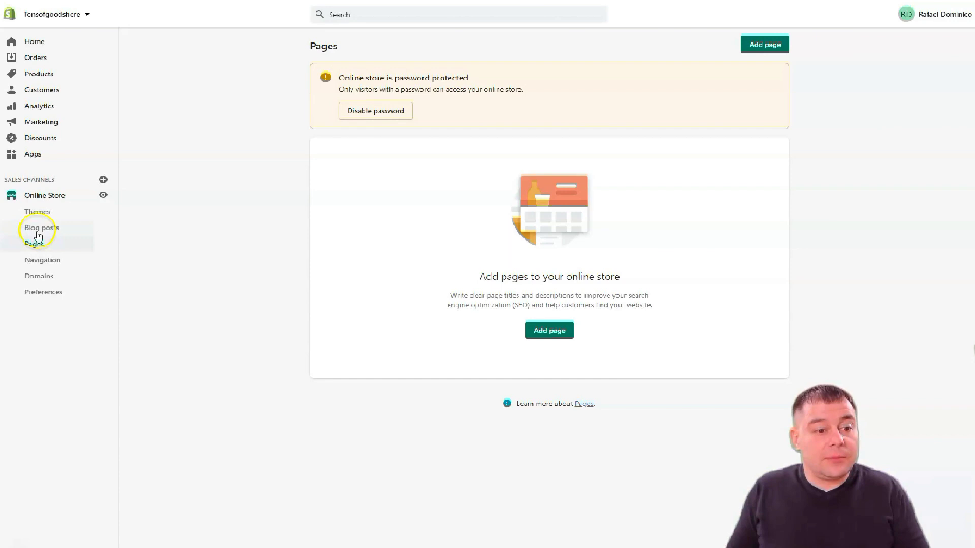
click(36, 213)
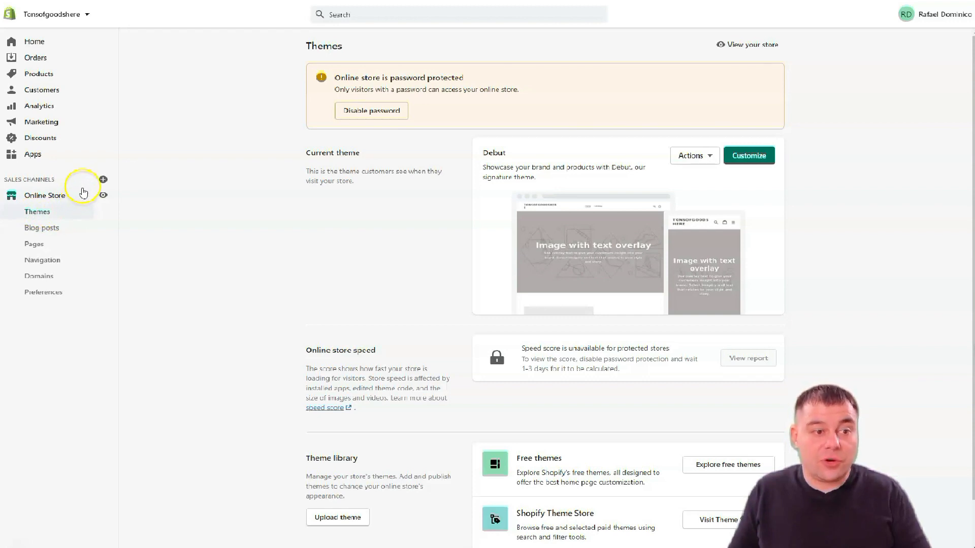
Look through the sales channels that can be added to the store, and close the list without adding any
click(104, 180)
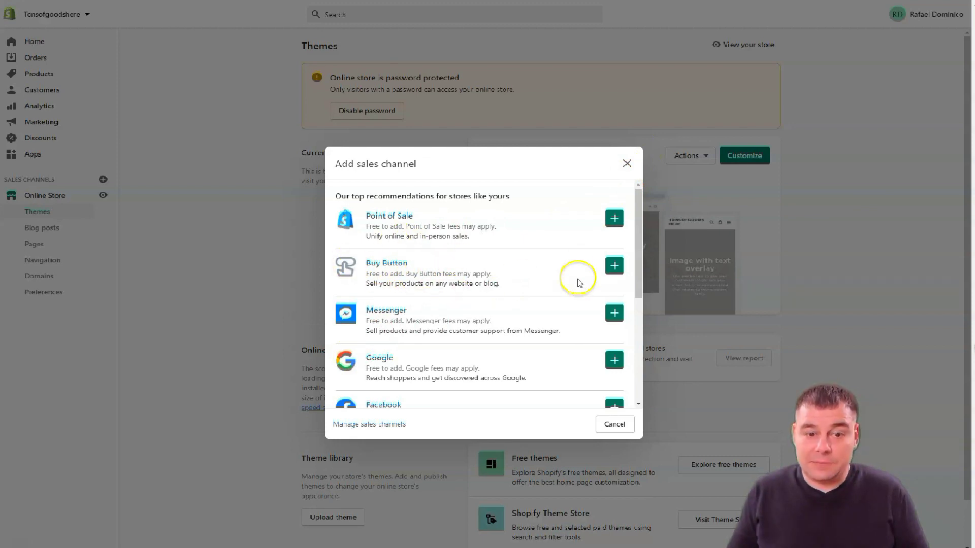
scroll(412, 291, down, 2)
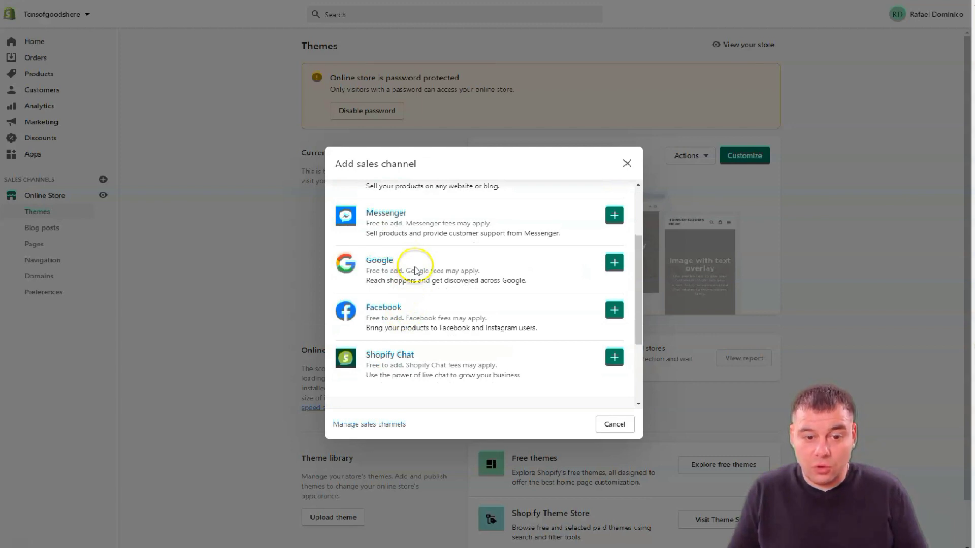
scroll(415, 270, down, 2)
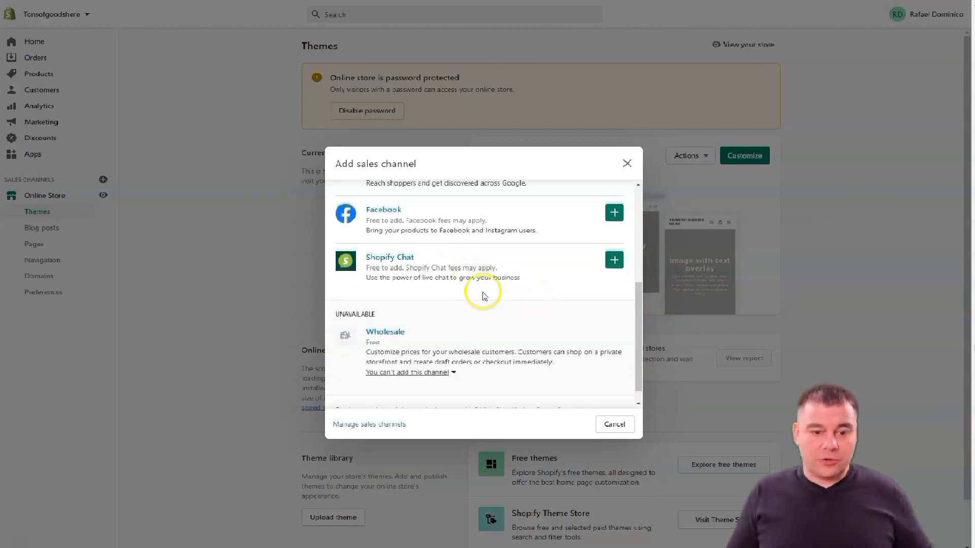
scroll(523, 263, up, 2)
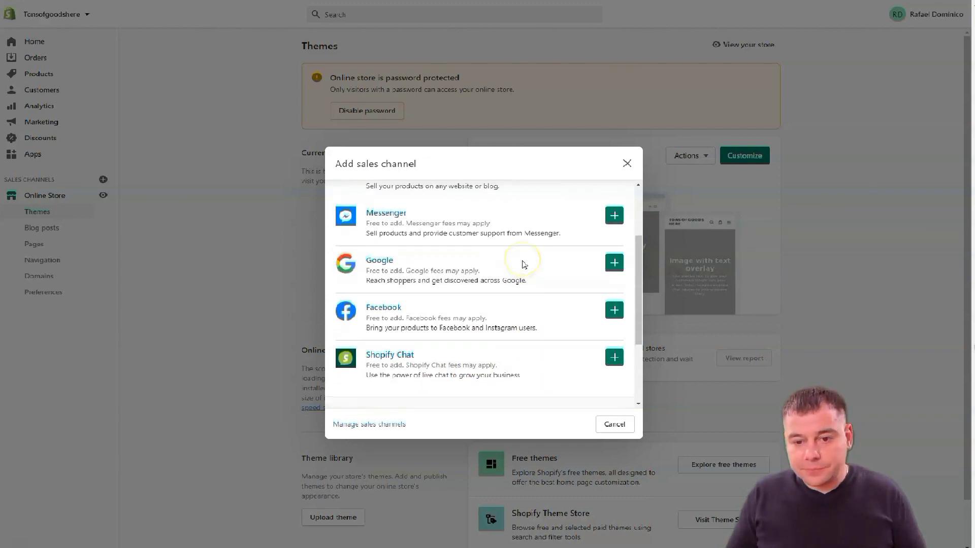
scroll(524, 265, up, 2)
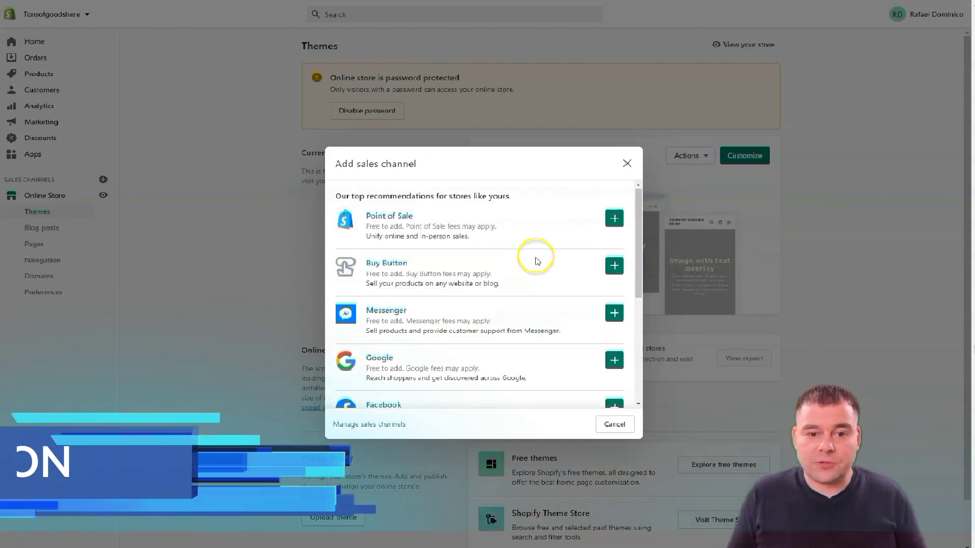
click(627, 164)
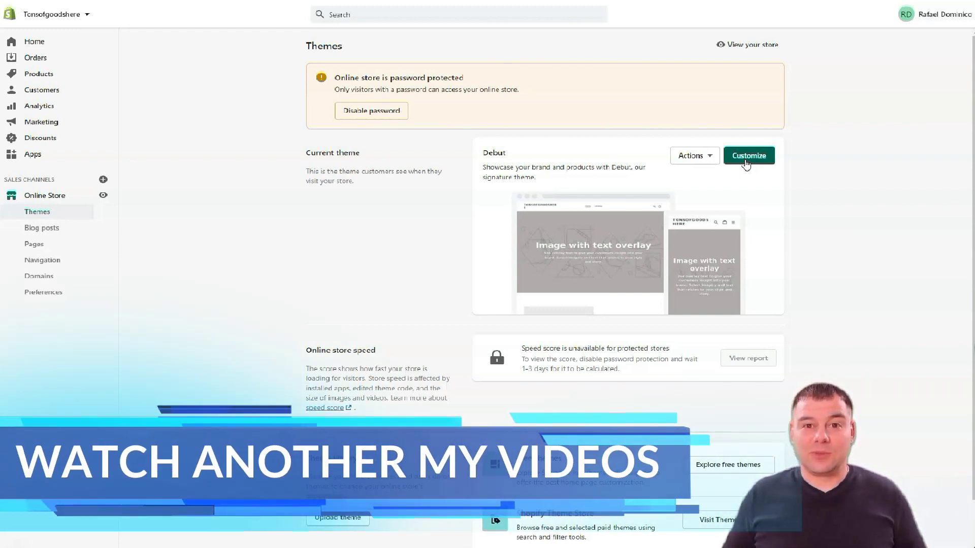
Review the Themes page down to the theme library and open the current Debut theme for customization
scroll(727, 157, down, 1)
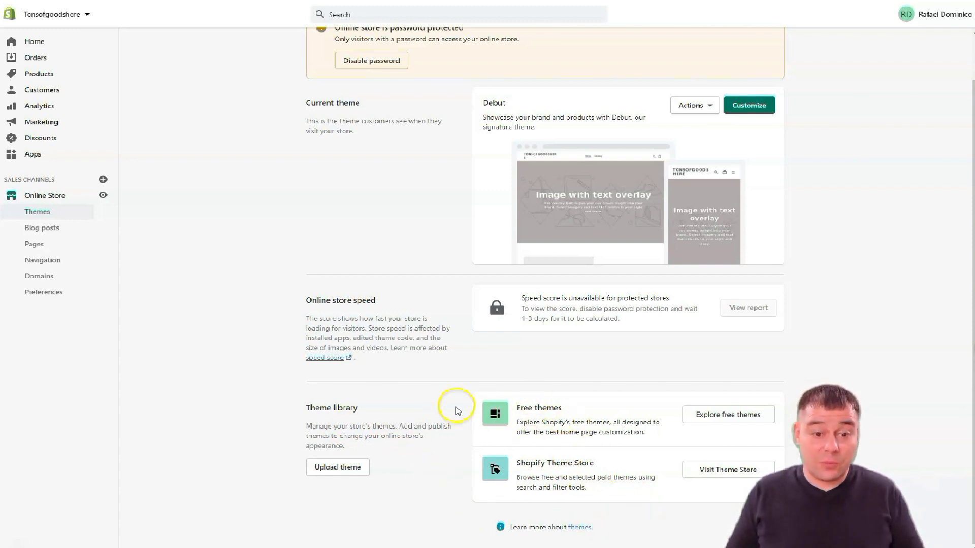
scroll(452, 407, up, 1)
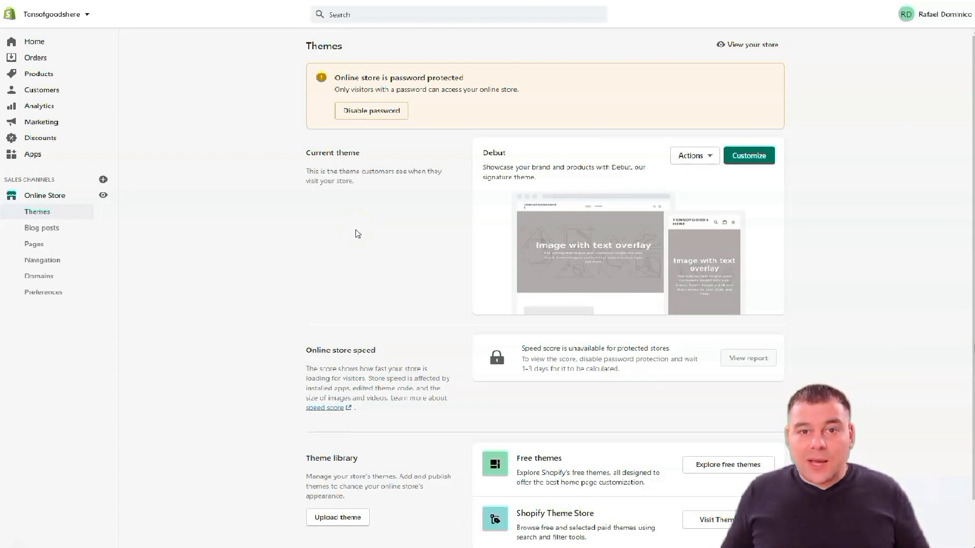
click(758, 156)
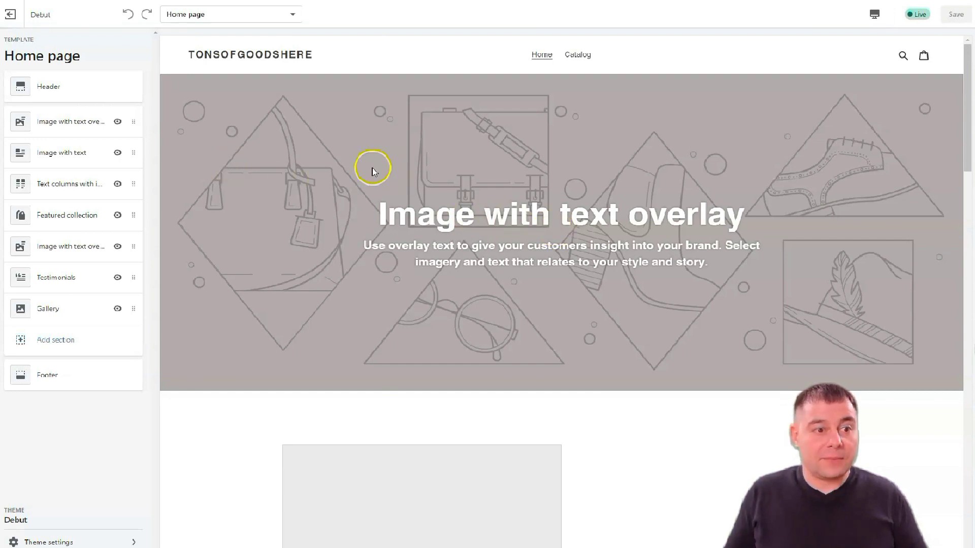
Examine the home page preview through all its sections, from the header image to the testimonials, gallery and footer
scroll(517, 241, down, 10)
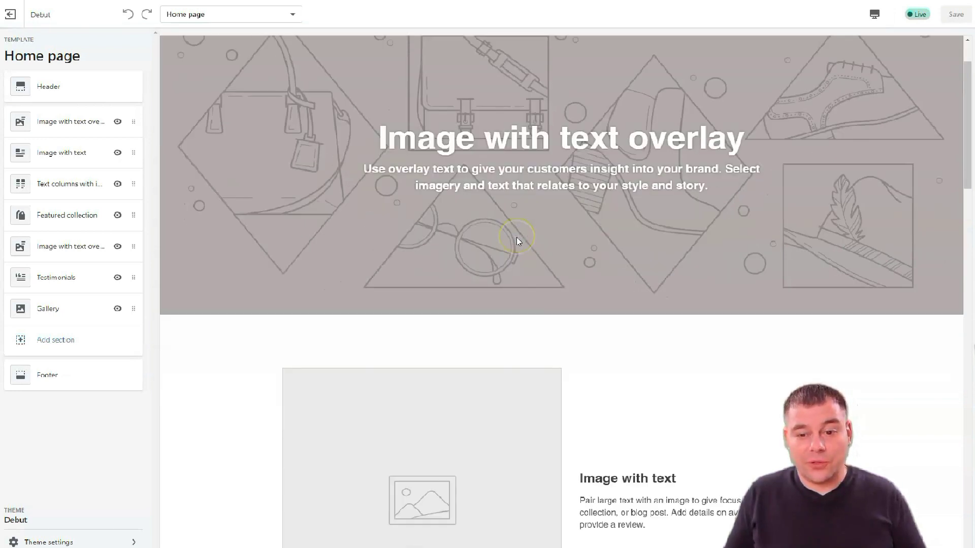
scroll(517, 240, down, 10)
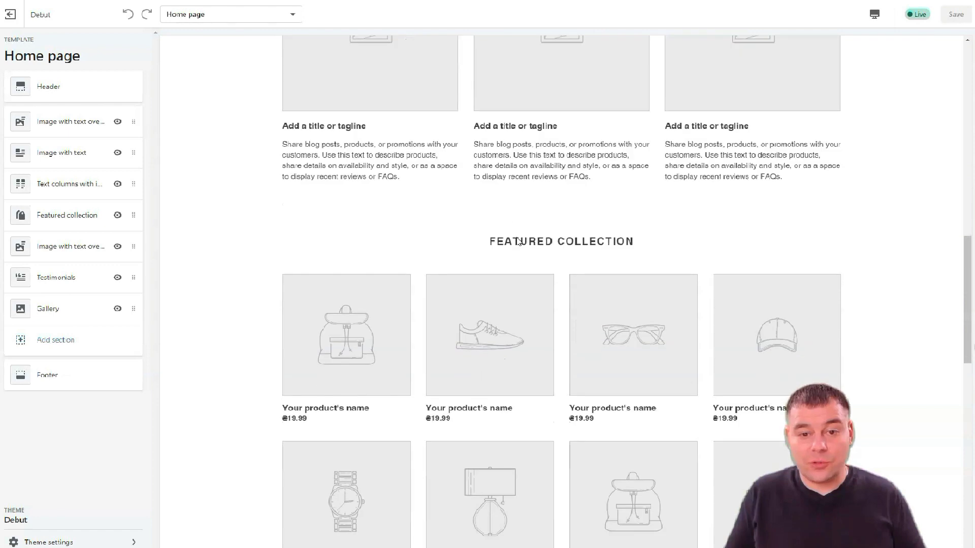
scroll(517, 241, down, 4)
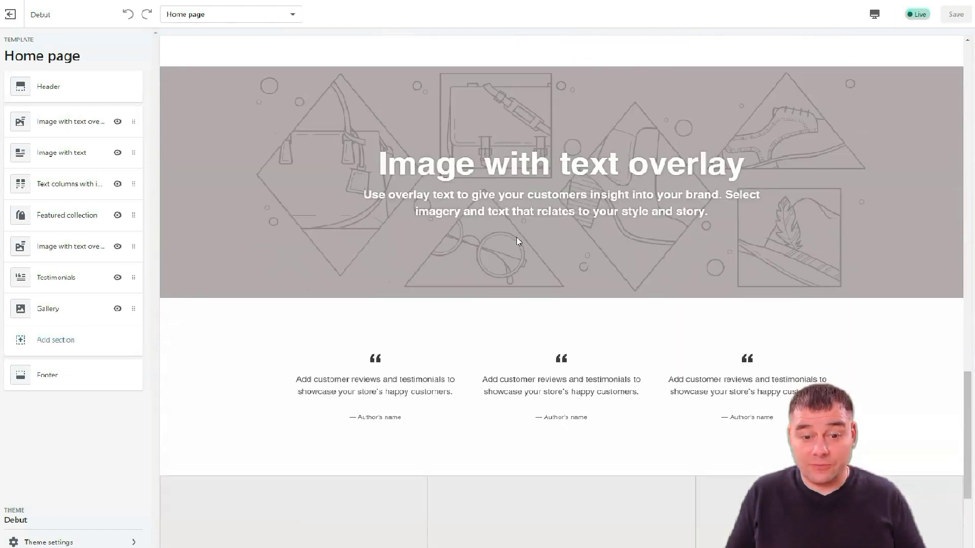
scroll(517, 238, up, 1)
double_click(515, 208)
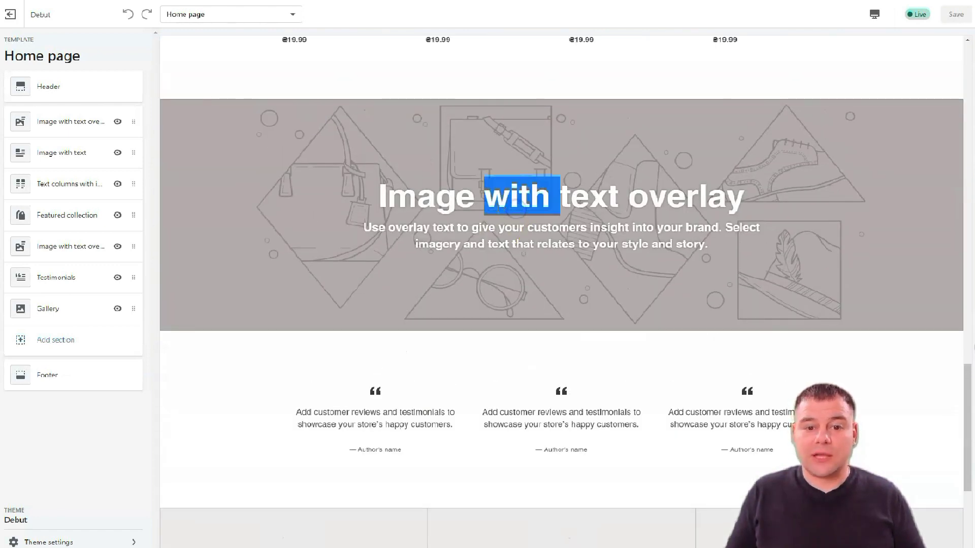
double_click(432, 197)
drag(558, 196, 725, 161)
click(731, 165)
scroll(509, 263, down, 5)
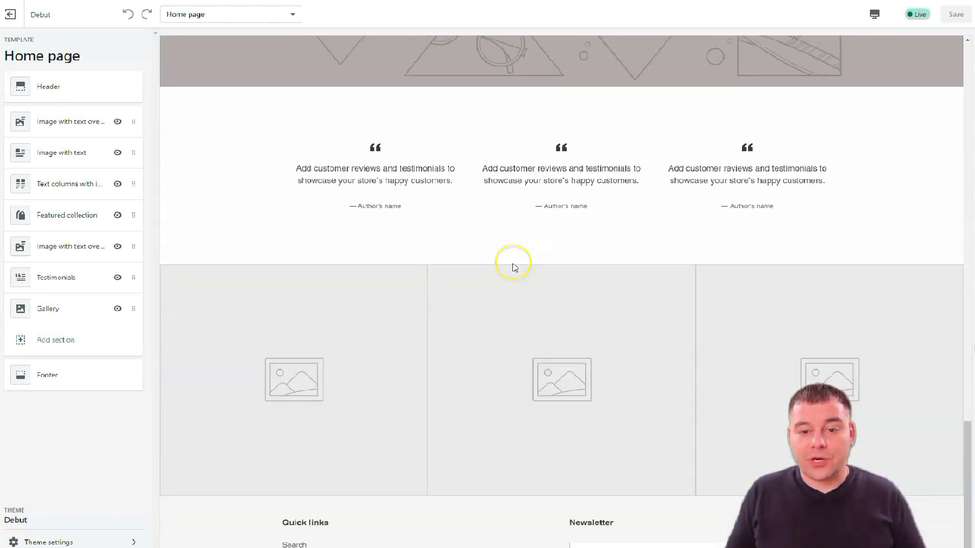
scroll(516, 264, up, 10)
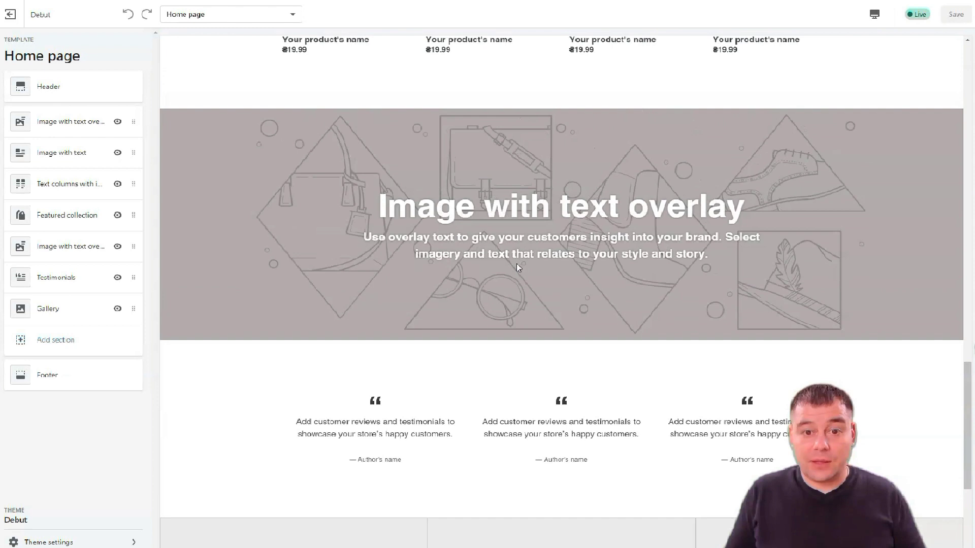
scroll(517, 268, up, 15)
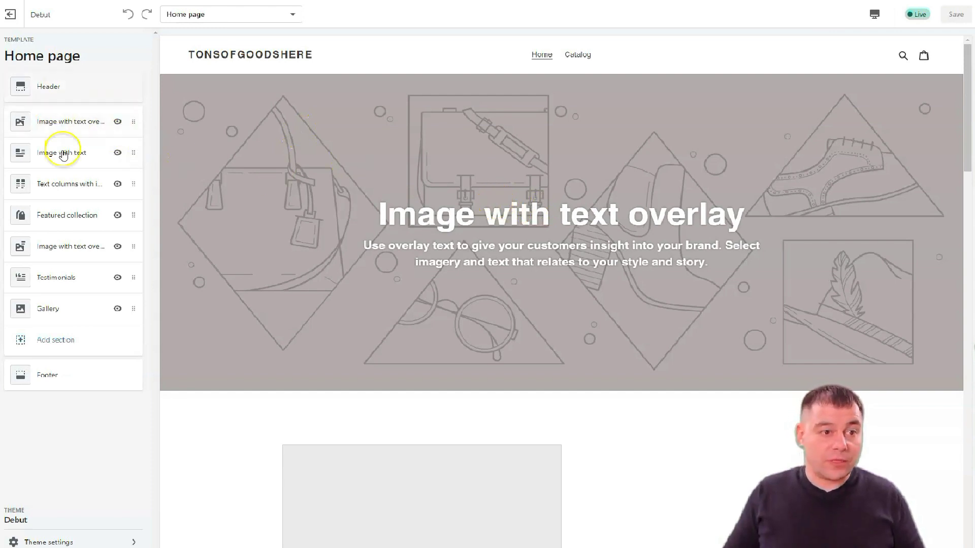
View the settings of the first Image with text overlay section and return to the home page's section list
click(52, 123)
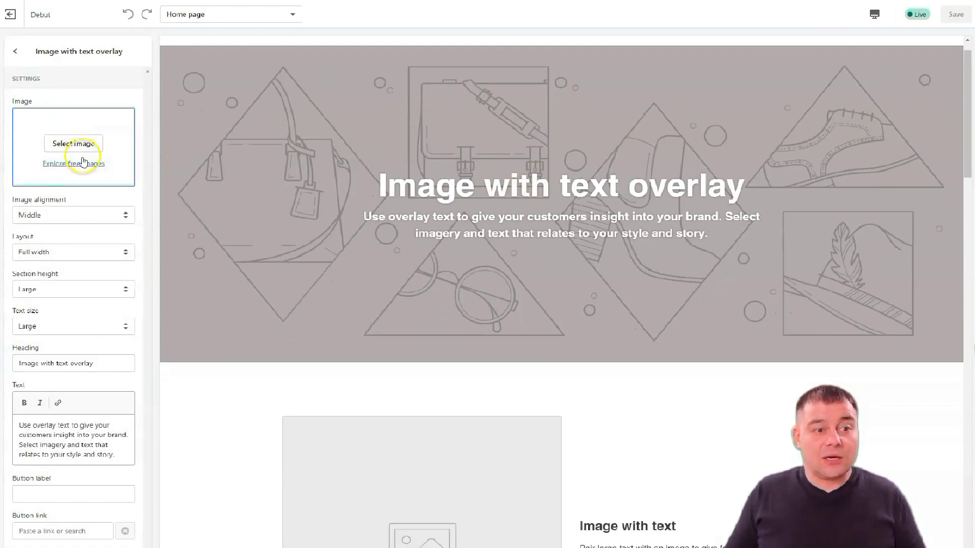
scroll(523, 203, up, 1)
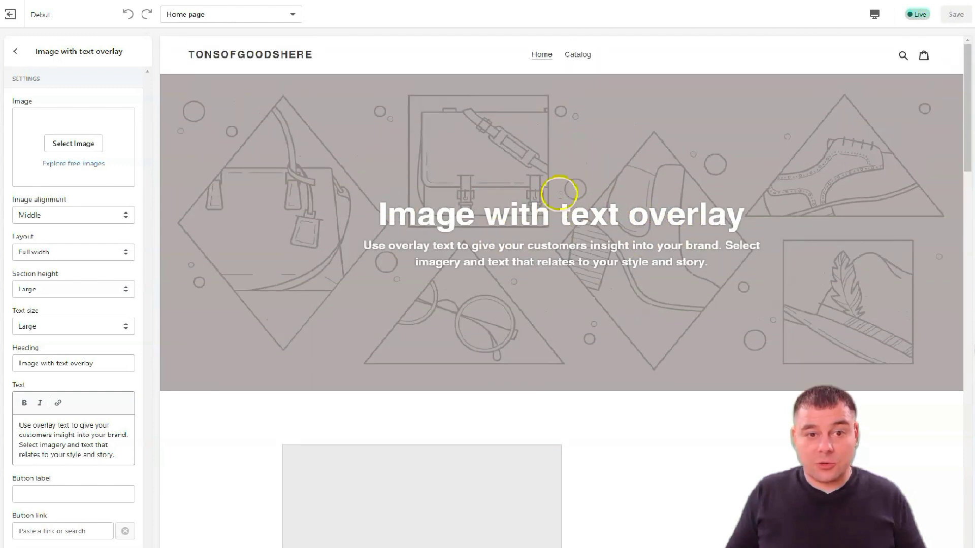
click(15, 51)
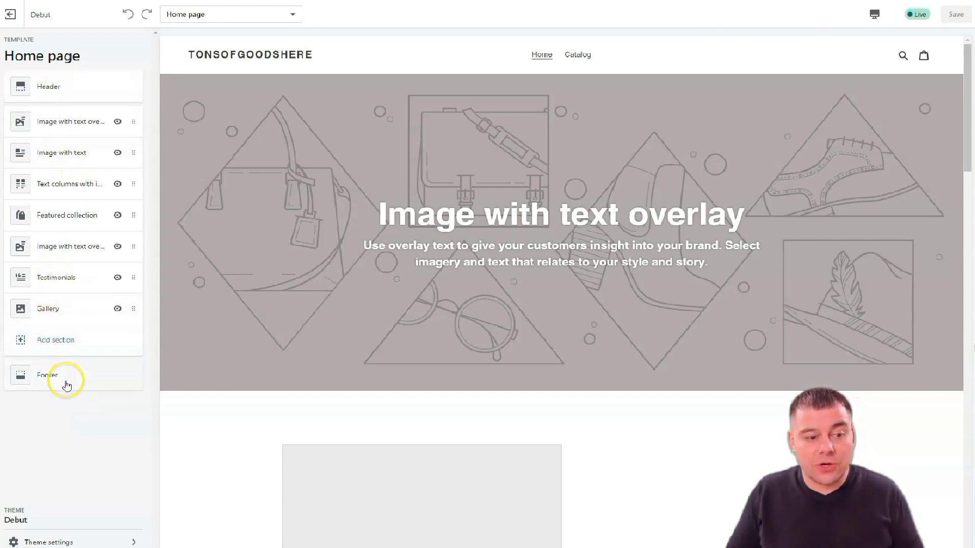
Shorten the heading of the first Image with text overlay section to "text"
click(58, 130)
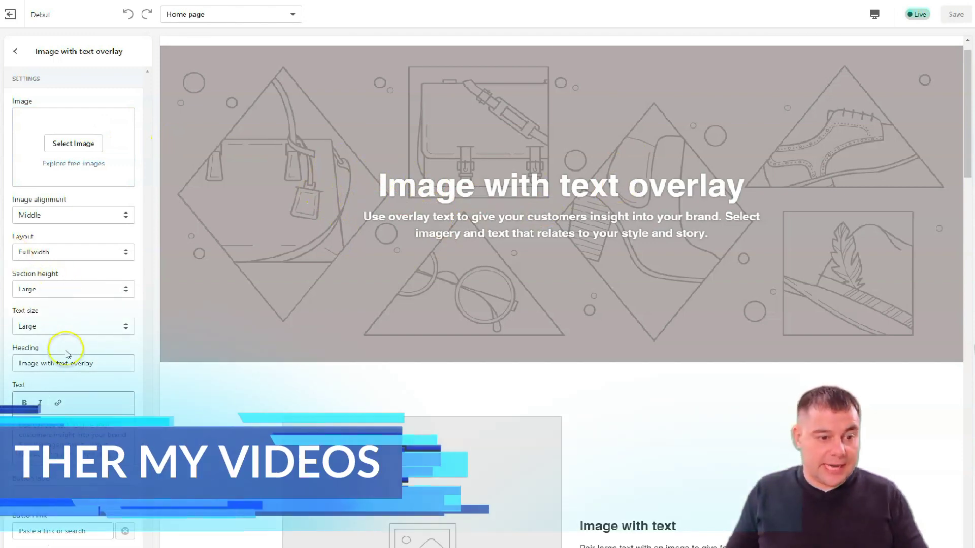
double_click(522, 193)
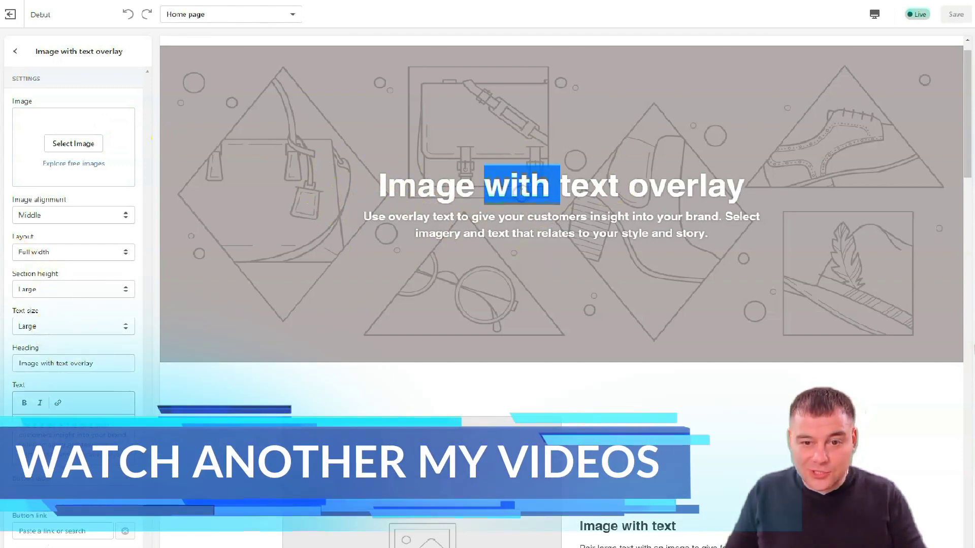
double_click(462, 184)
double_click(568, 191)
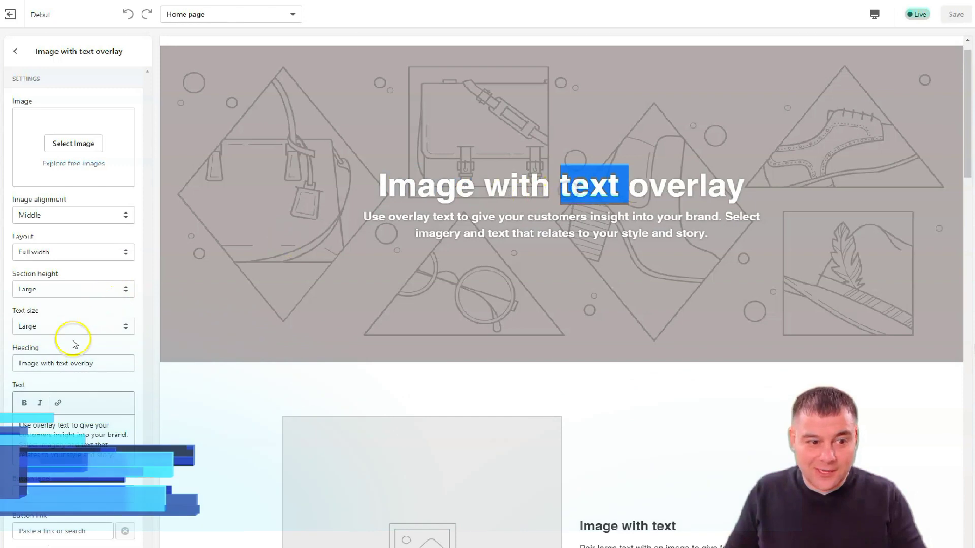
click(84, 364)
mouse_move(55, 365)
mouse_down()
mouse_move(34, 364)
mouse_move(43, 362)
mouse_up()
key(BackSpace)
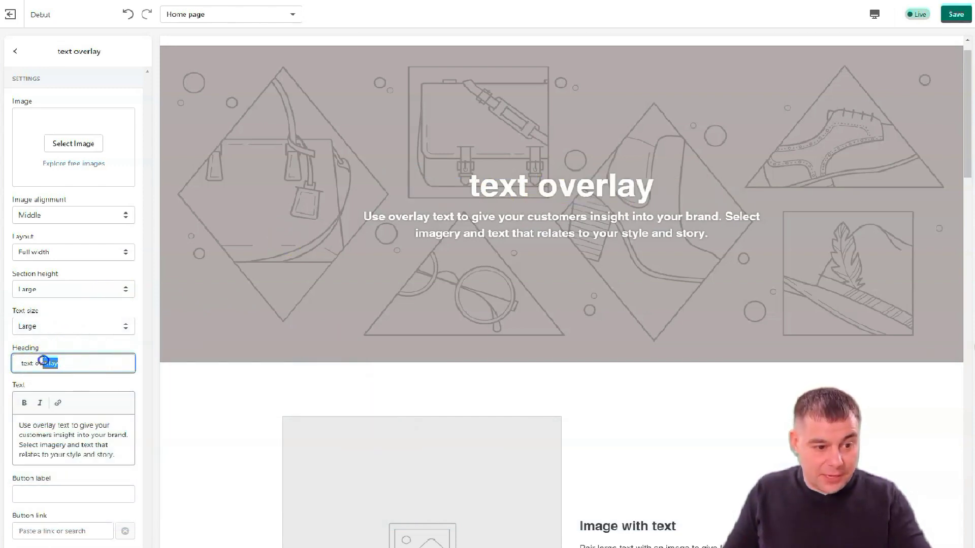
key(BackSpace)
Shorten the body text under the section's heading to "overlay text"
click(32, 427)
drag(32, 426, 116, 461)
key(BackSpace)
click(62, 427)
key(BackSpace)
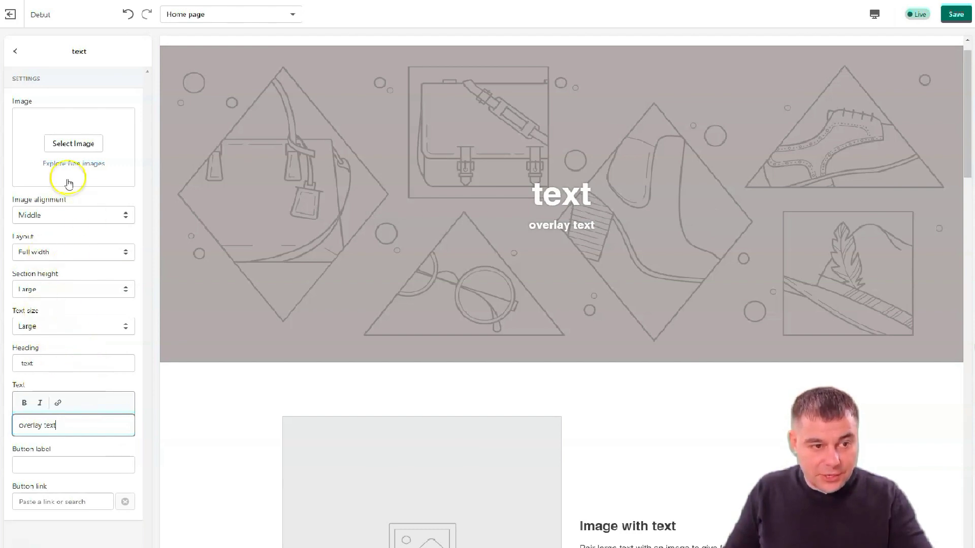
Browse the free image collections and apply the espresso machine photo as the section's background image
click(70, 148)
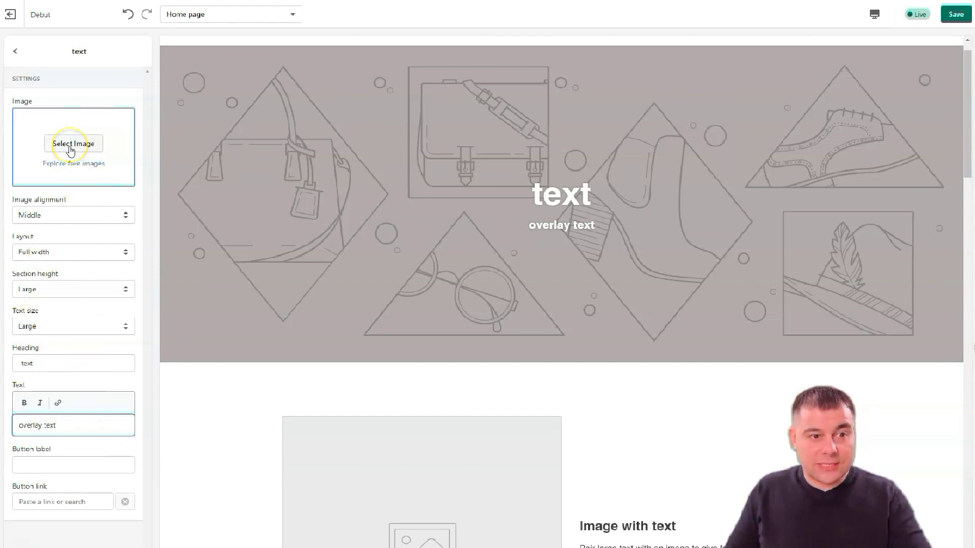
click(75, 164)
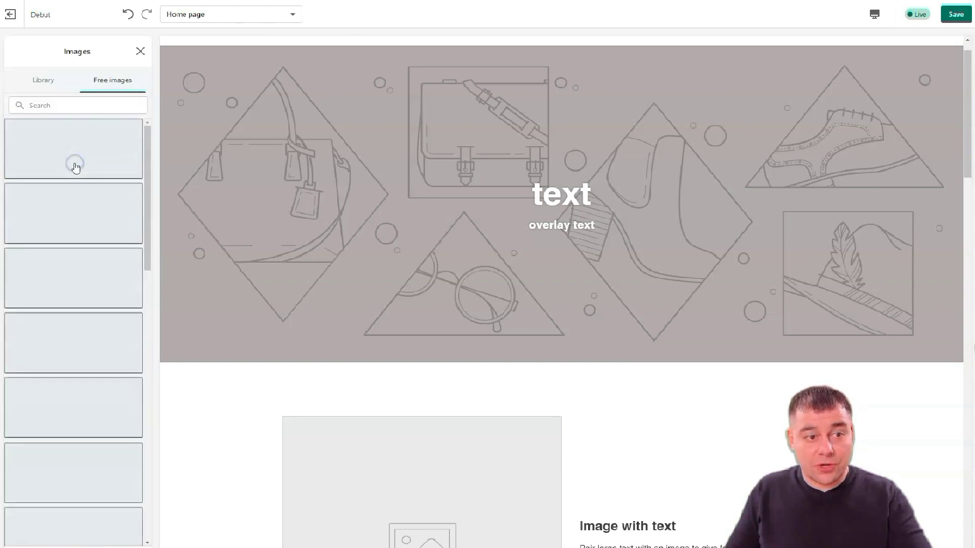
scroll(76, 273, down, 2)
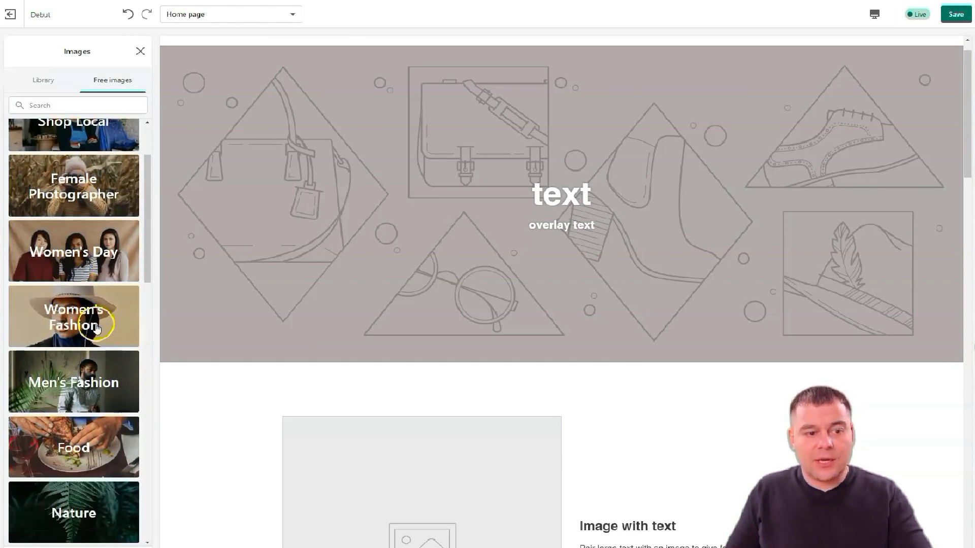
scroll(79, 289, down, 3)
scroll(76, 332, down, 3)
click(73, 324)
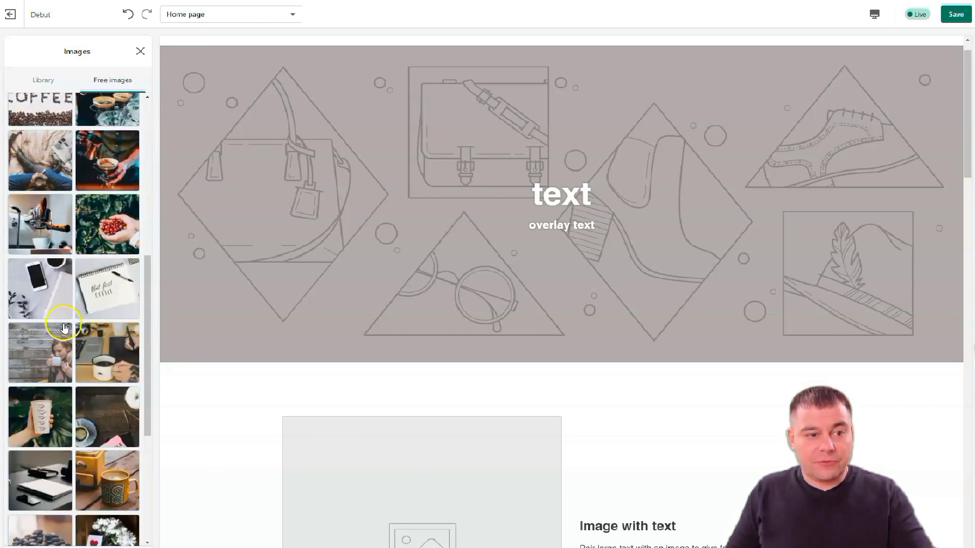
click(62, 228)
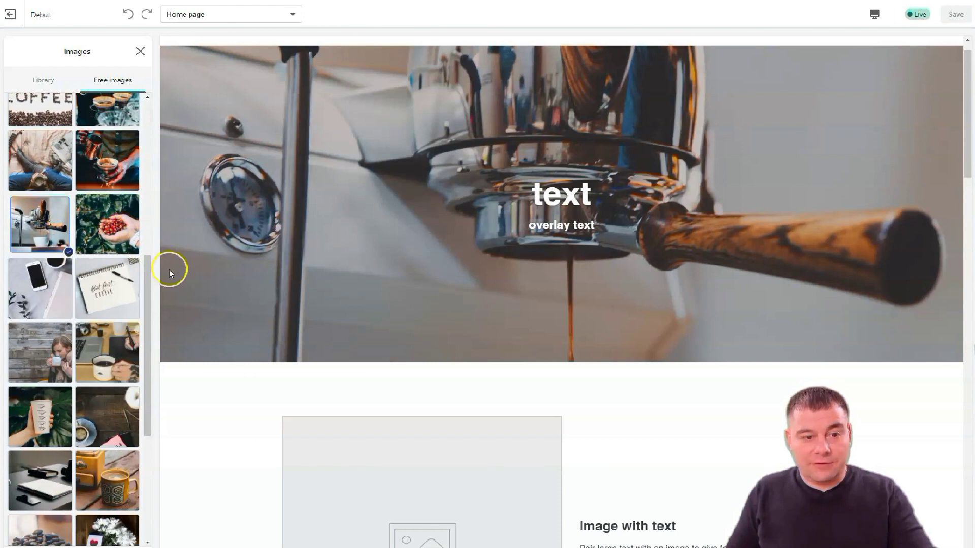
Try other free coffee photos as the section's background, choosing the pile of coffee beans, and close the image library
click(37, 362)
scroll(102, 460, down, 5)
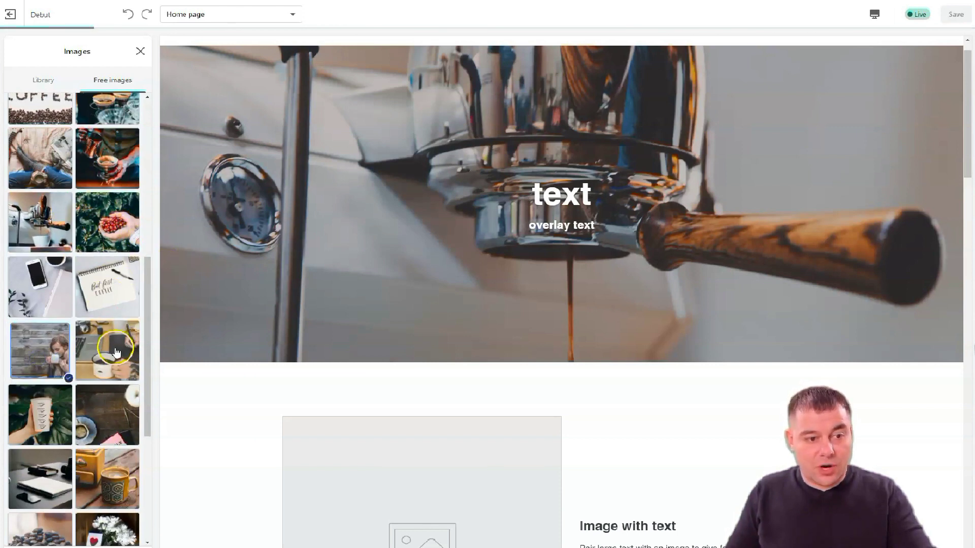
click(41, 291)
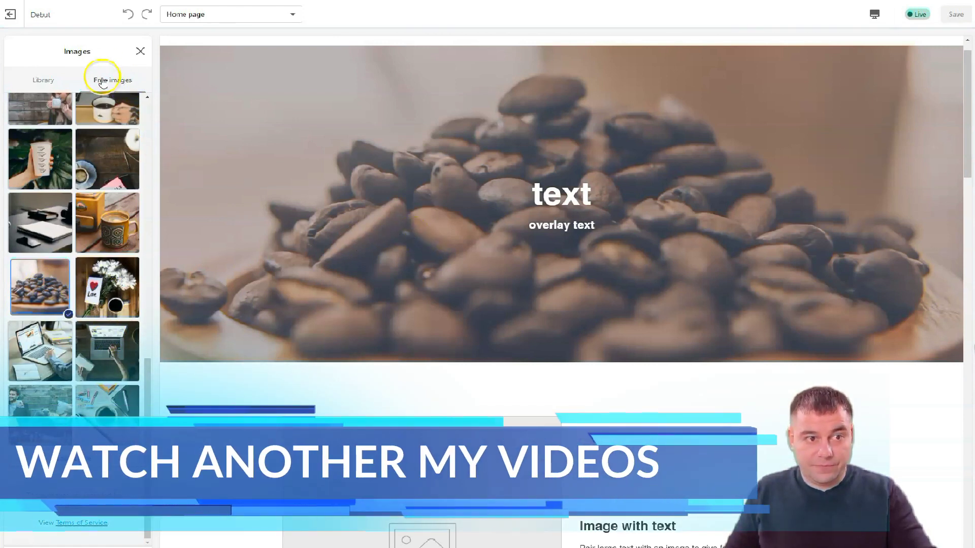
click(140, 52)
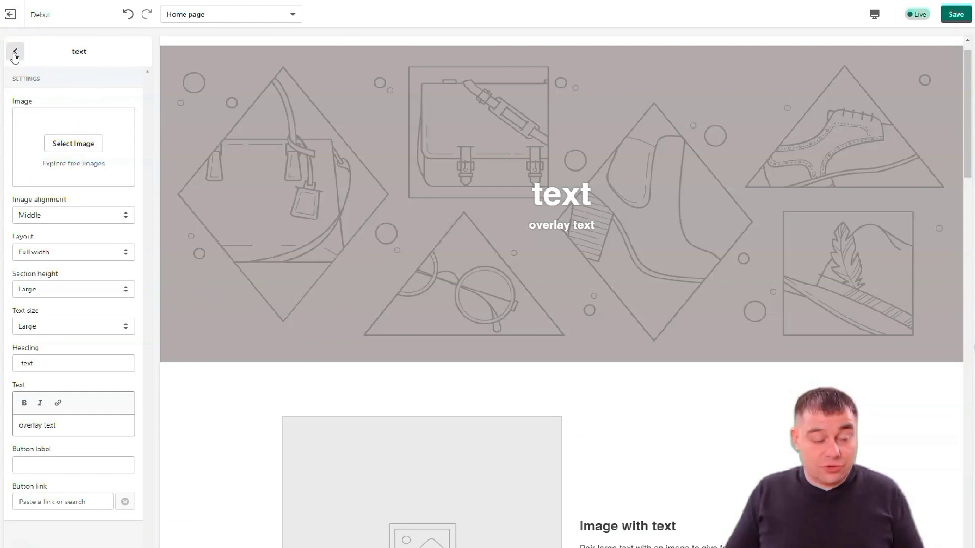
Return to the home page's section list, look through the section types that can be added, and close the list without adding any
click(15, 54)
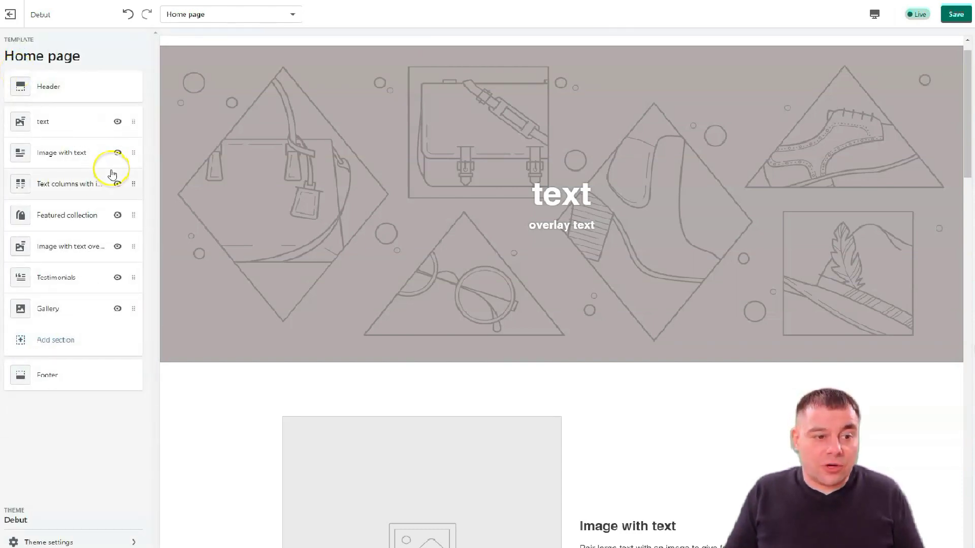
mouse_move(133, 247)
mouse_down()
mouse_move(126, 183)
mouse_move(127, 247)
mouse_up()
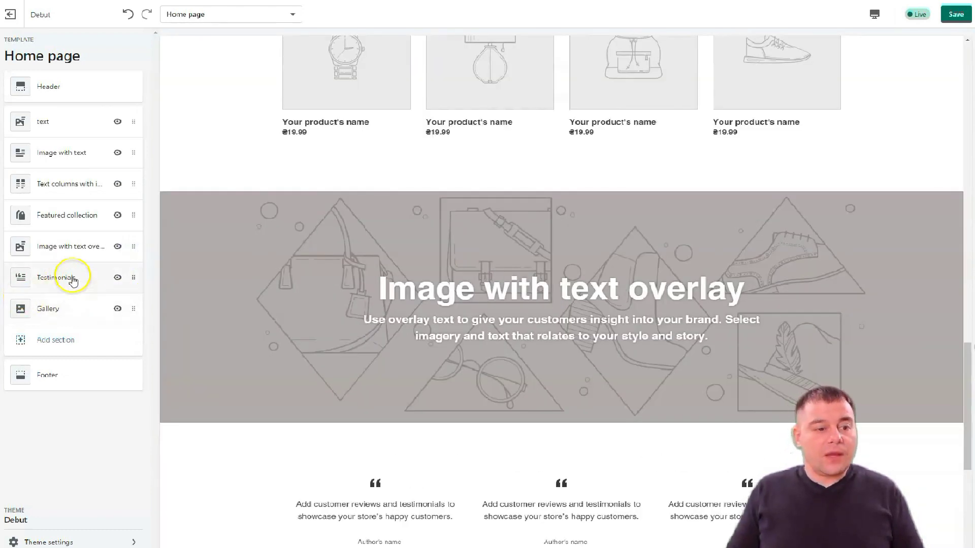
click(53, 341)
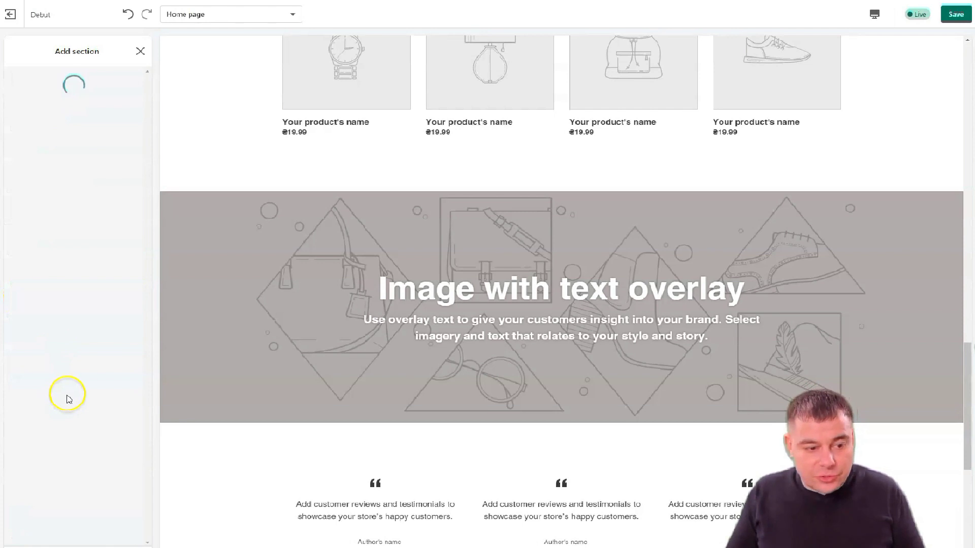
scroll(67, 381, down, 4)
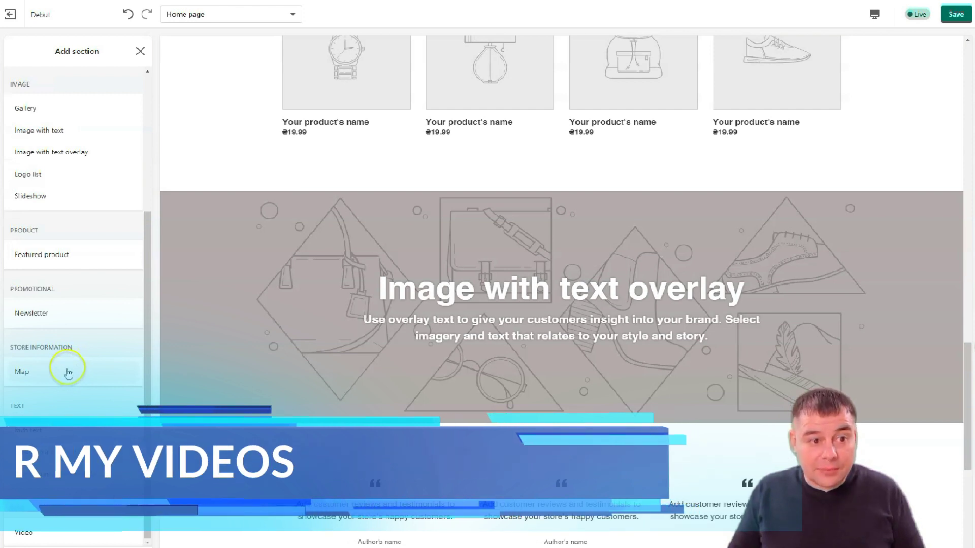
scroll(70, 330, up, 2)
scroll(58, 264, up, 2)
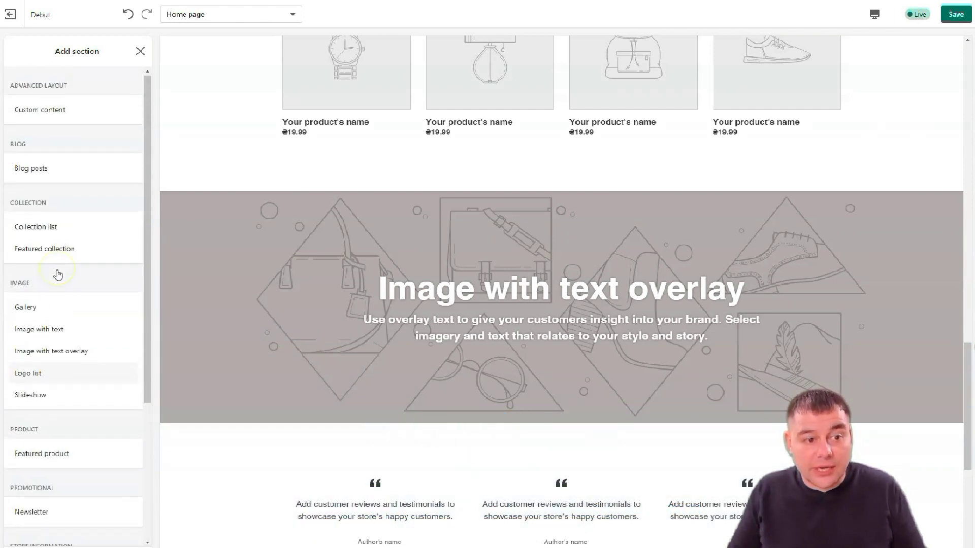
click(140, 51)
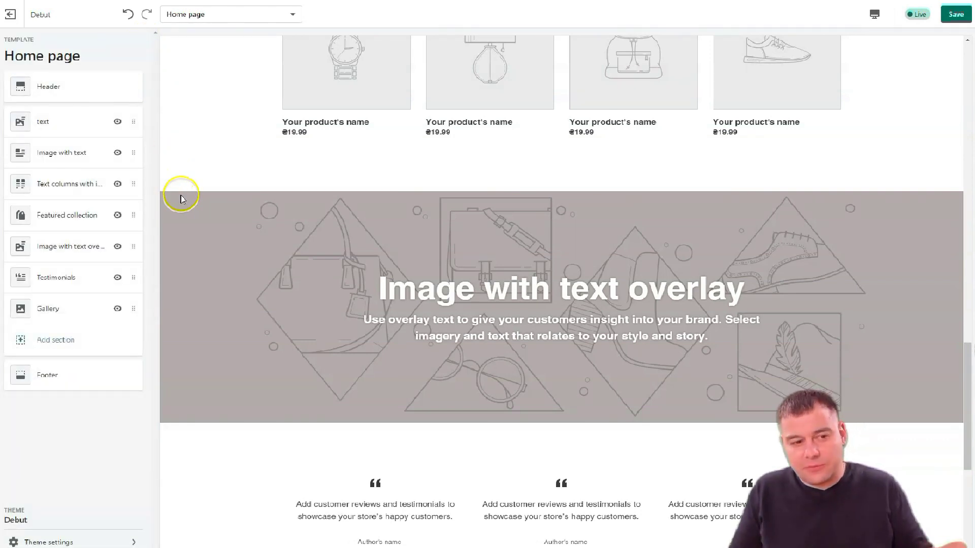
Reorder the home page sections so Featured collection comes after the second Image with text overlay and Testimonials sits directly above it
click(183, 226)
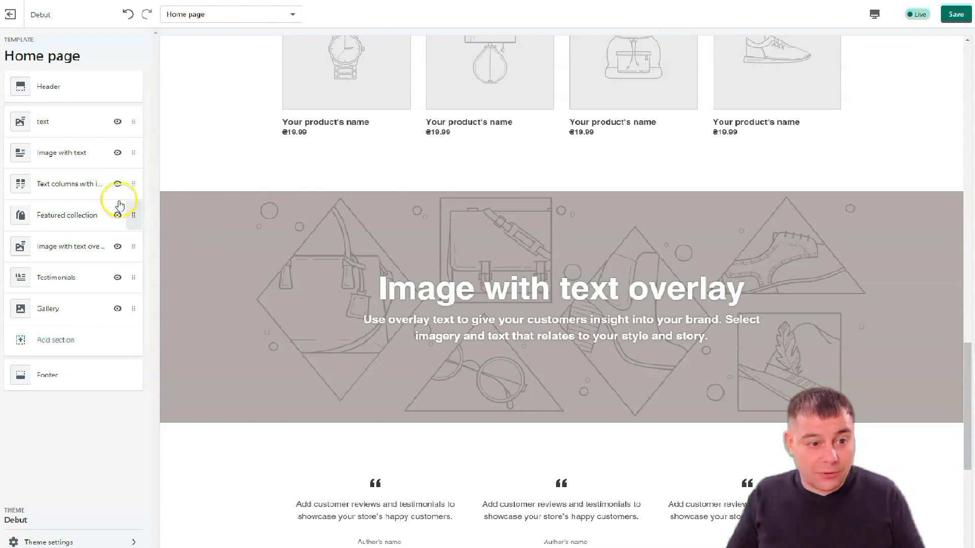
drag(134, 218, 136, 252)
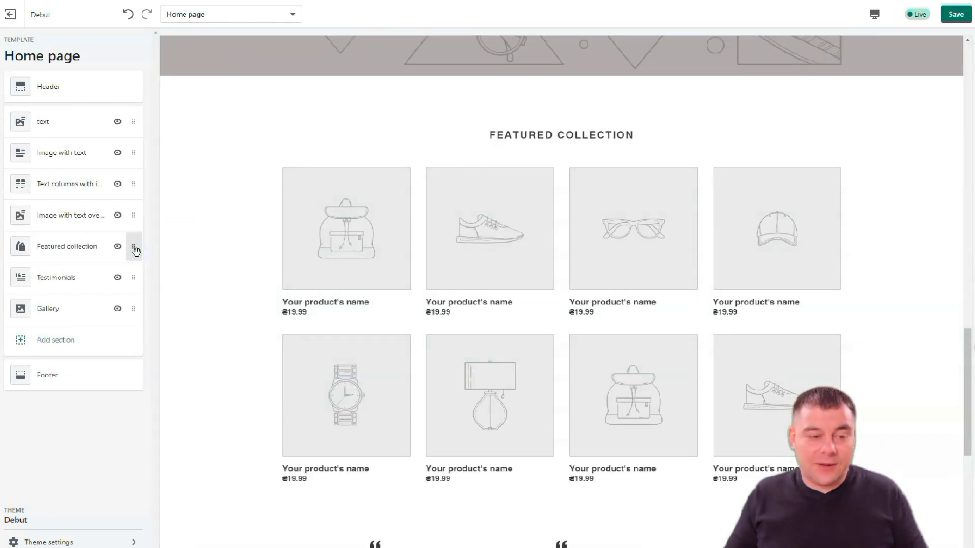
drag(136, 282, 100, 254)
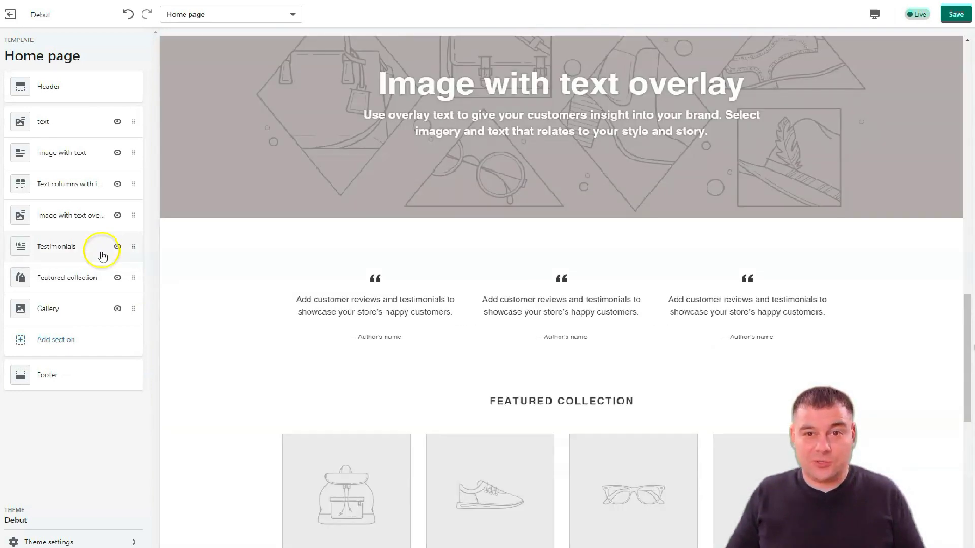
Remove the Testimonials section from the home page and check the updated layout in the preview
click(54, 248)
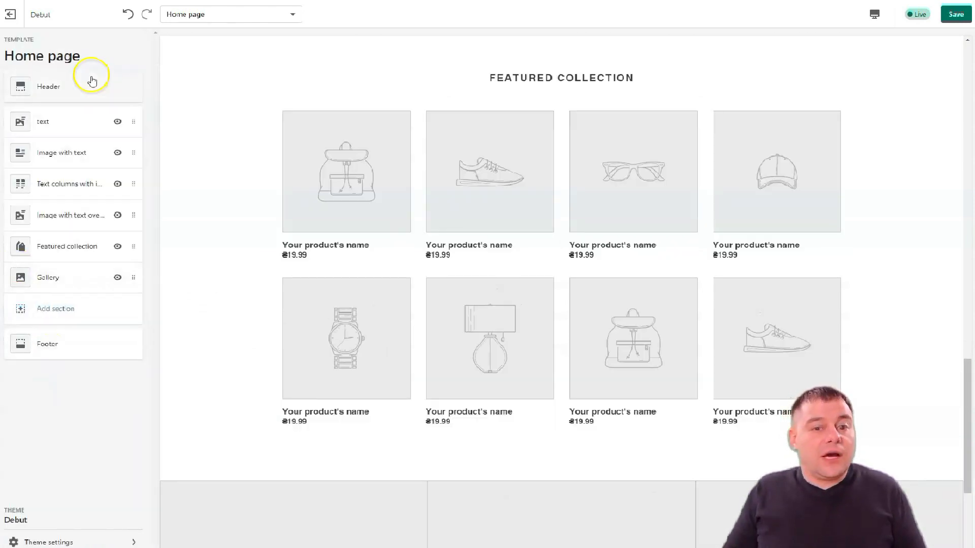
scroll(437, 287, up, 10)
scroll(439, 290, up, 5)
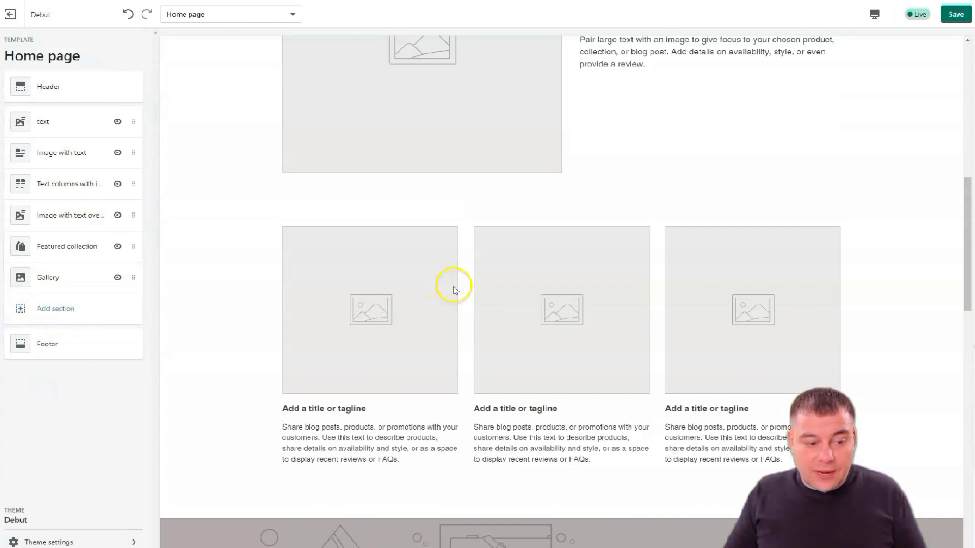
Look over the theme settings categories, including the theme style option, and return to the home page's section list
click(86, 543)
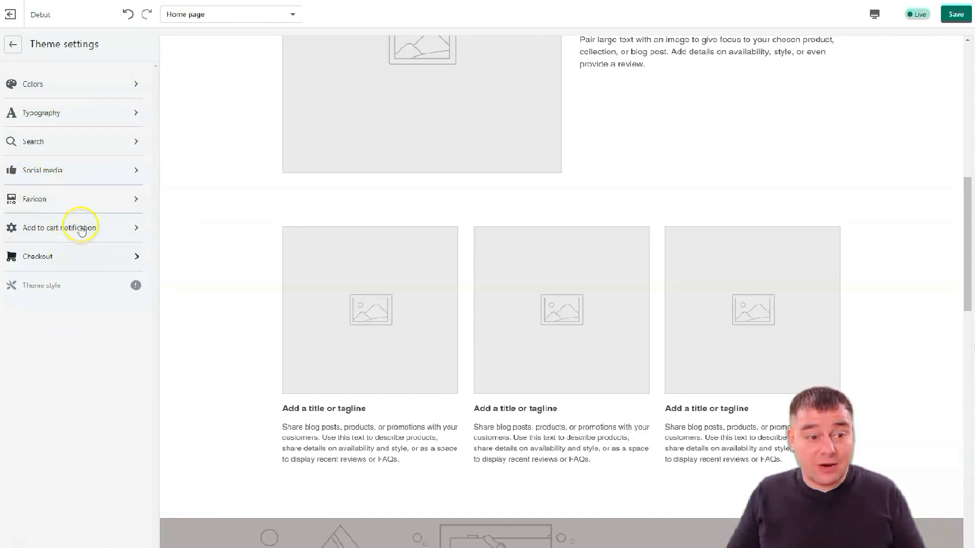
mouse_move(56, 293)
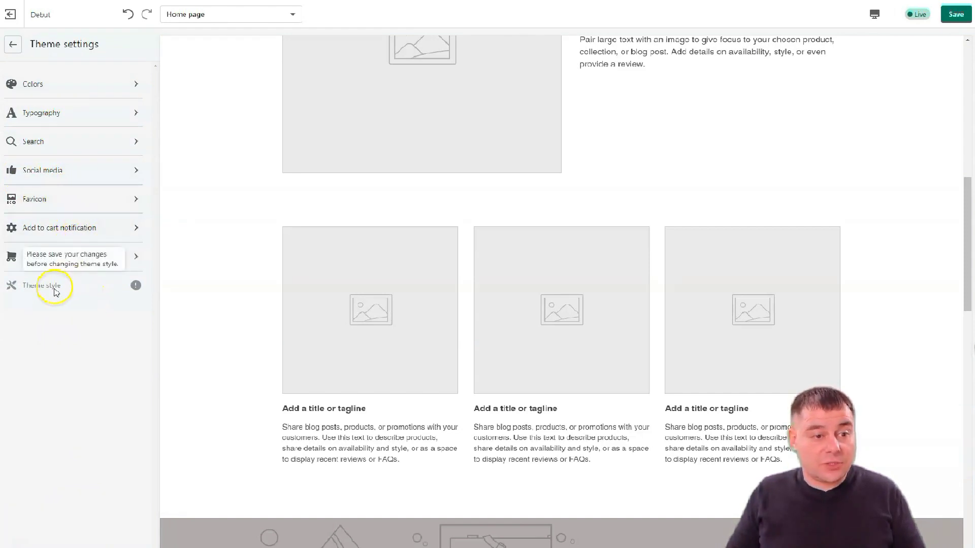
click(13, 44)
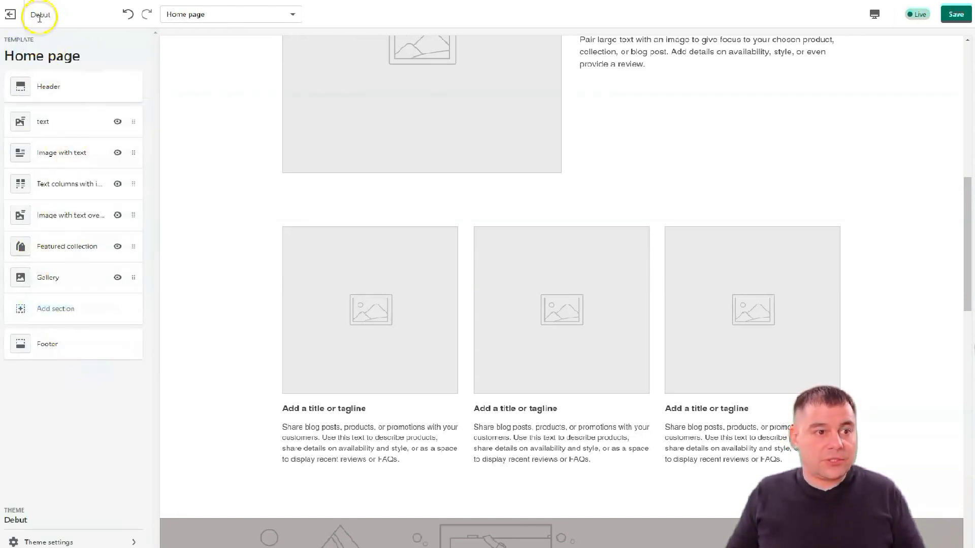
Leave the theme editor without saving the changes and start adding a new product to the store
click(10, 14)
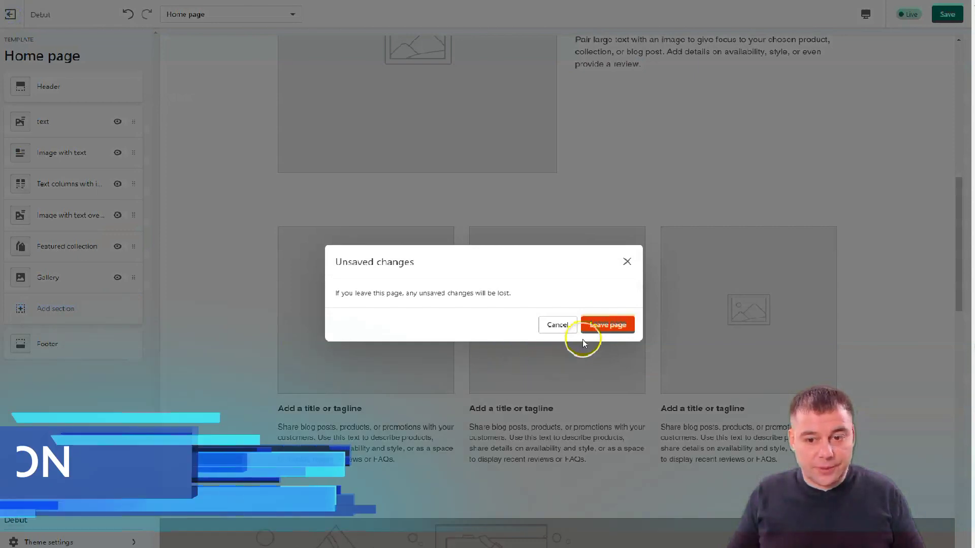
click(607, 327)
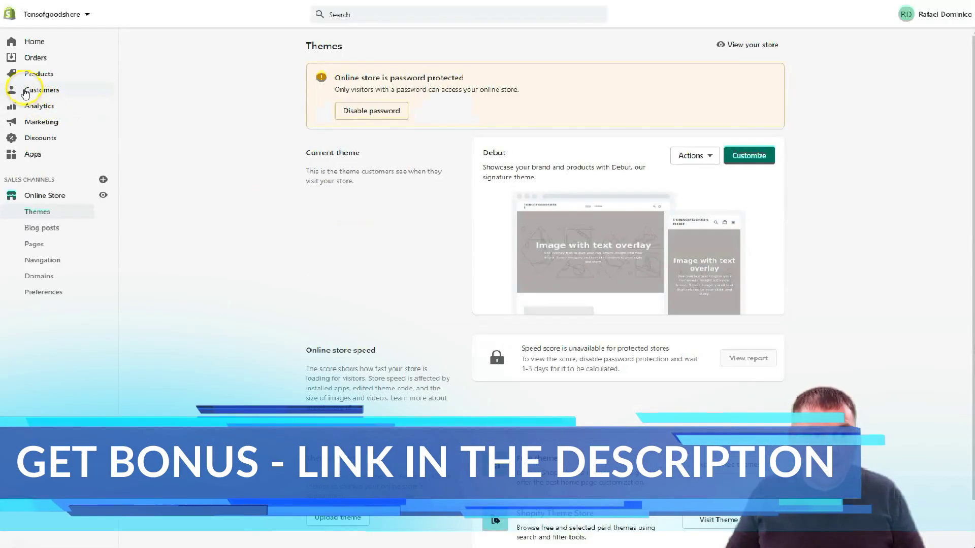
click(30, 74)
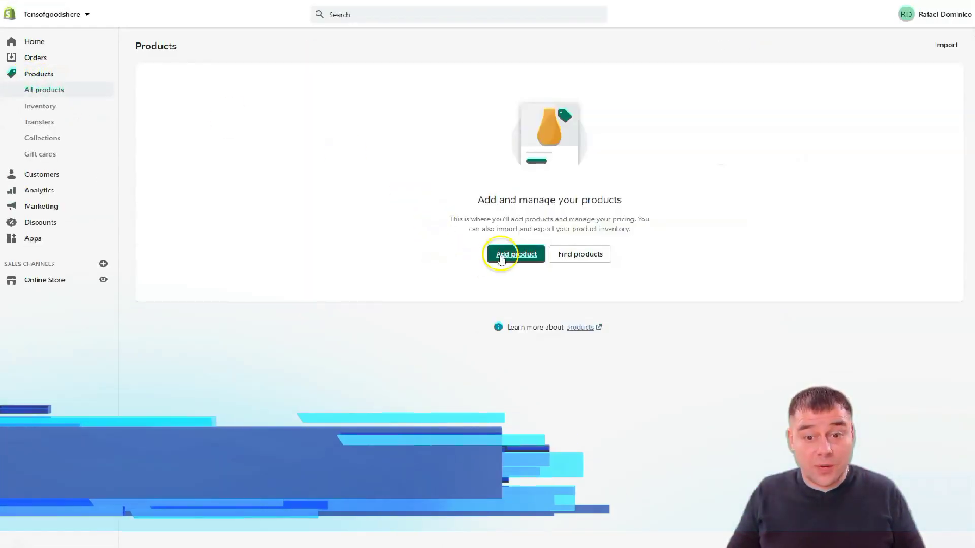
click(501, 259)
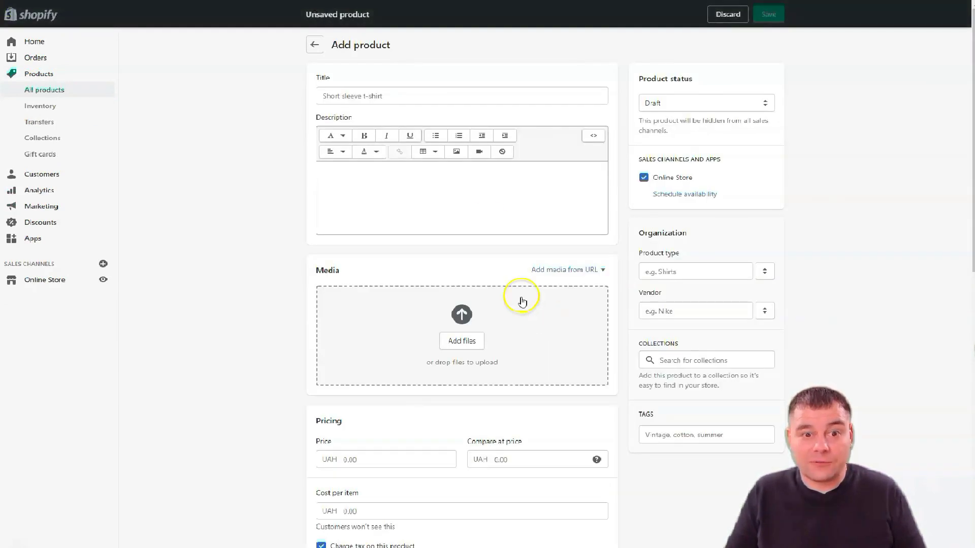
Look over the new product's title, description, media and pricing fields without filling them in
click(352, 96)
click(377, 195)
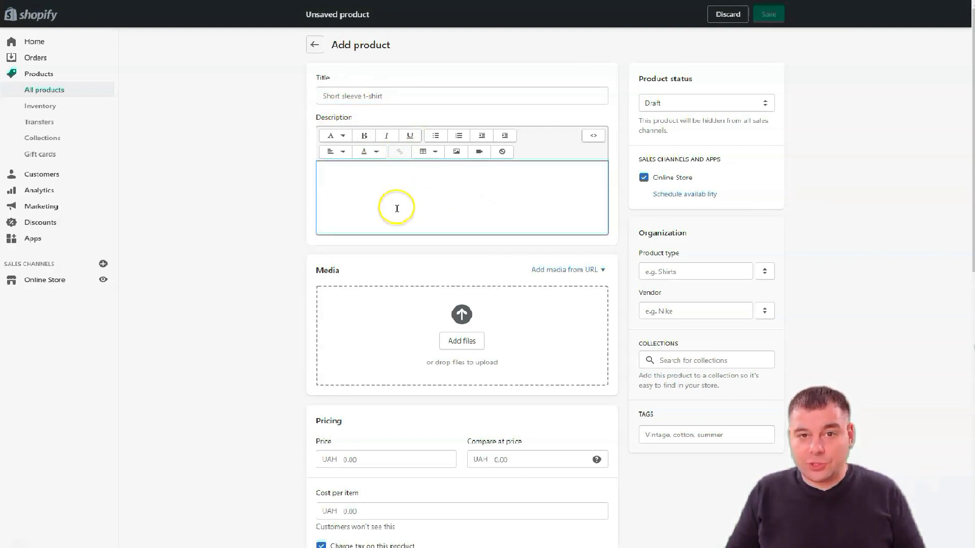
scroll(394, 194, down, 2)
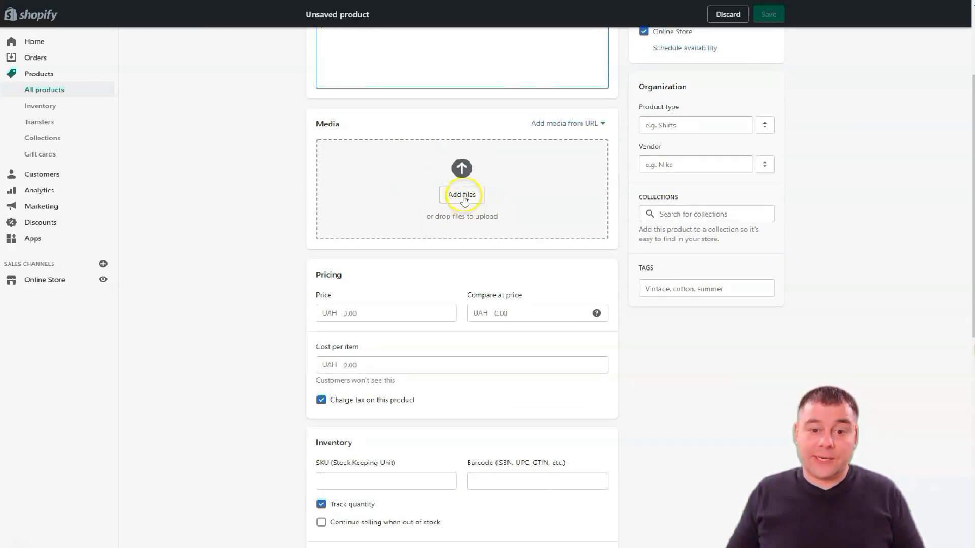
scroll(485, 193, down, 3)
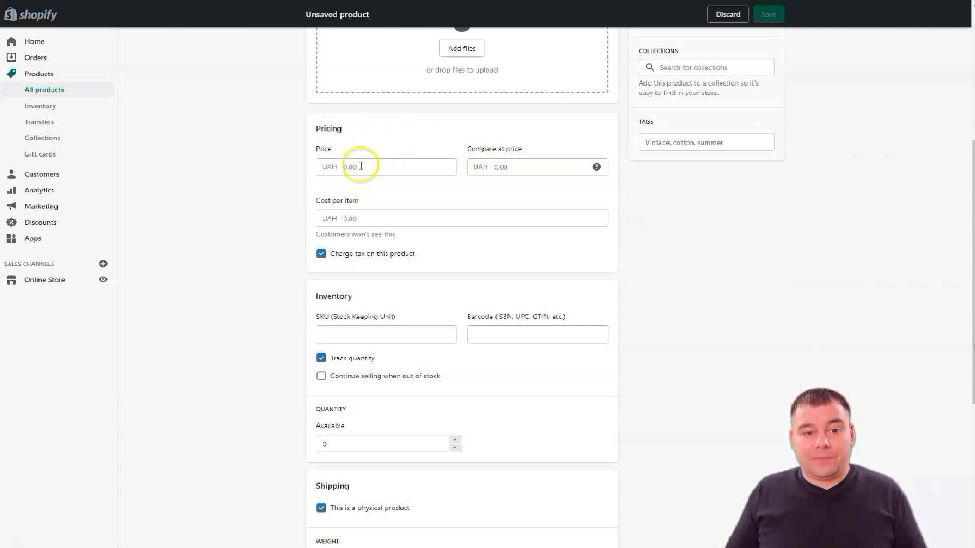
Set the product's price to UAH 100, compare-at price to 250 and cost per item to 25, toggling the tax charge off and on again
click(357, 164)
text(100)
click(499, 167)
text(250)
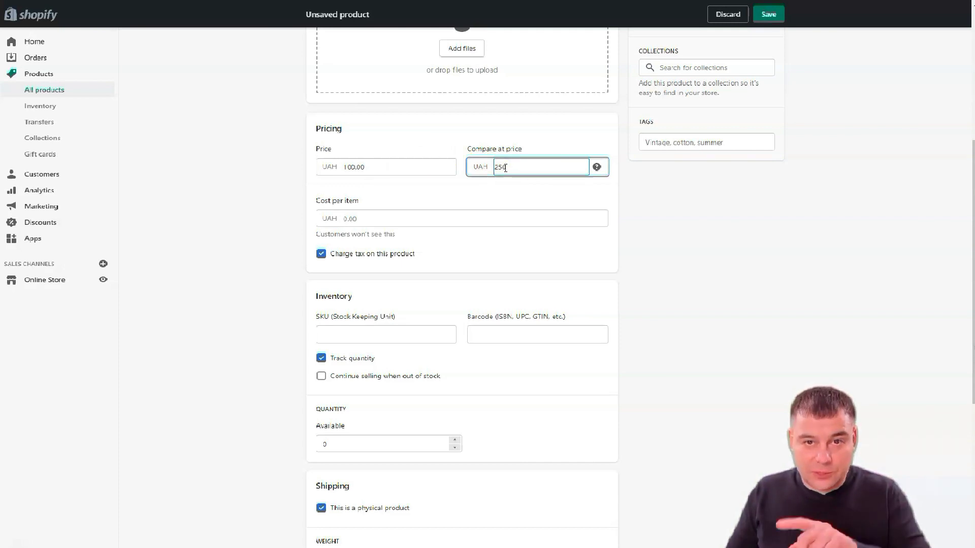
click(367, 220)
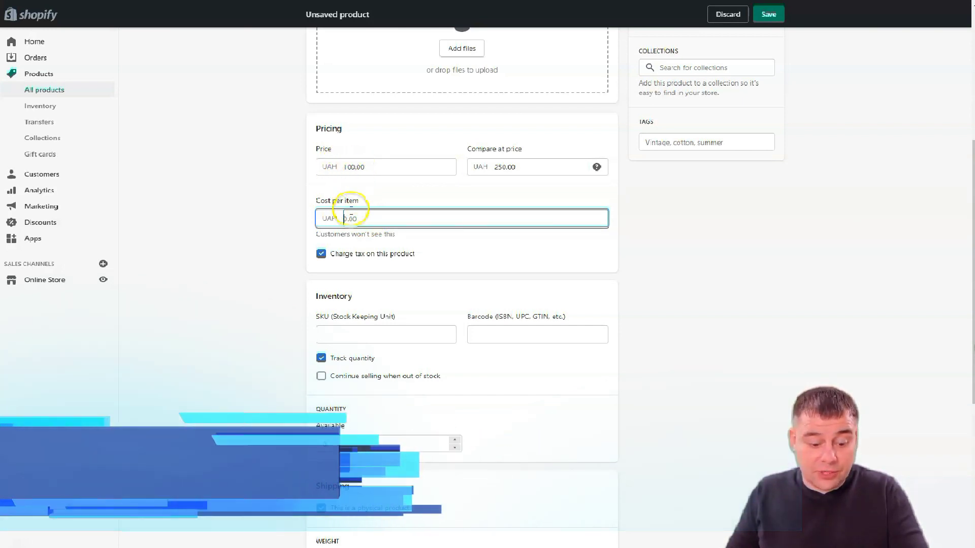
text(25)
click(322, 253)
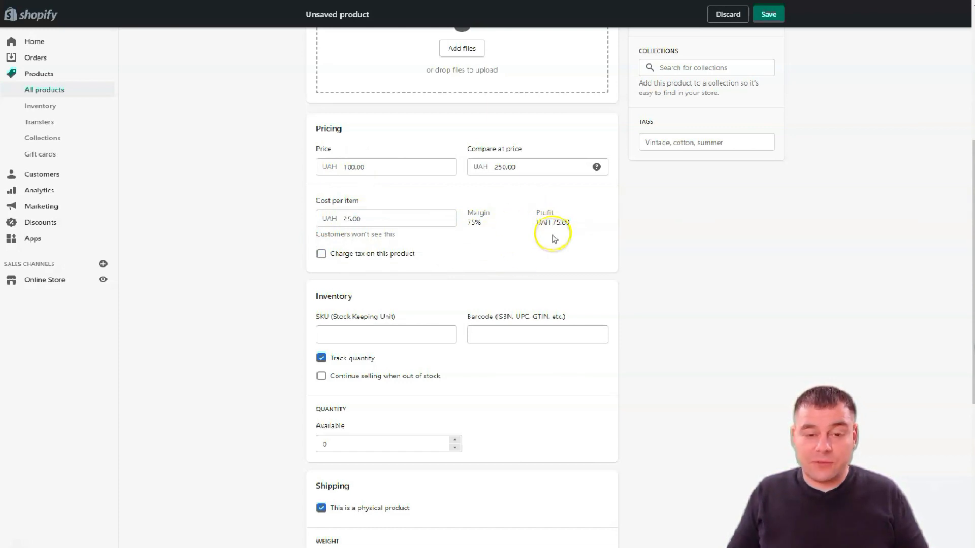
click(321, 254)
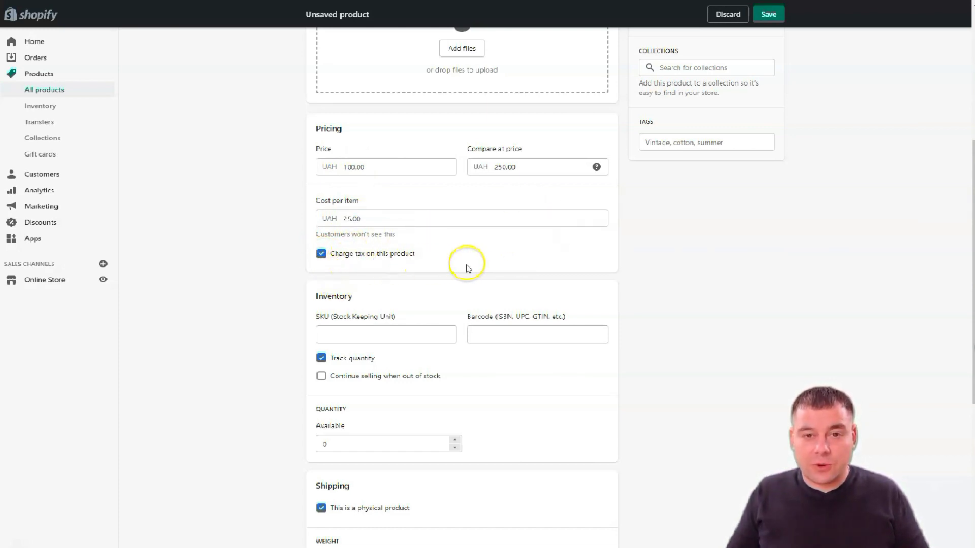
Examine the product form's inventory, quantity, shipping, variants and search listing options, along with its organization and tags fields
scroll(431, 262, down, 4)
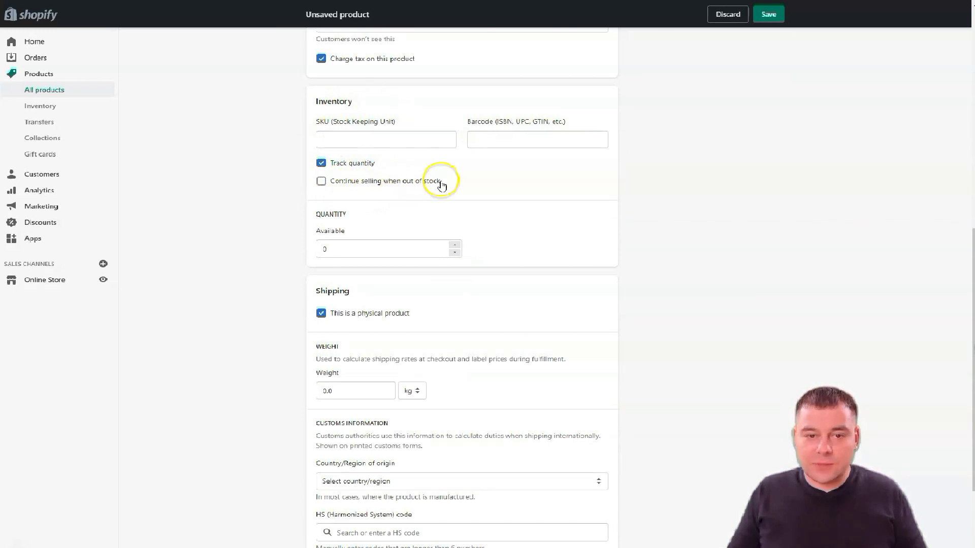
click(458, 249)
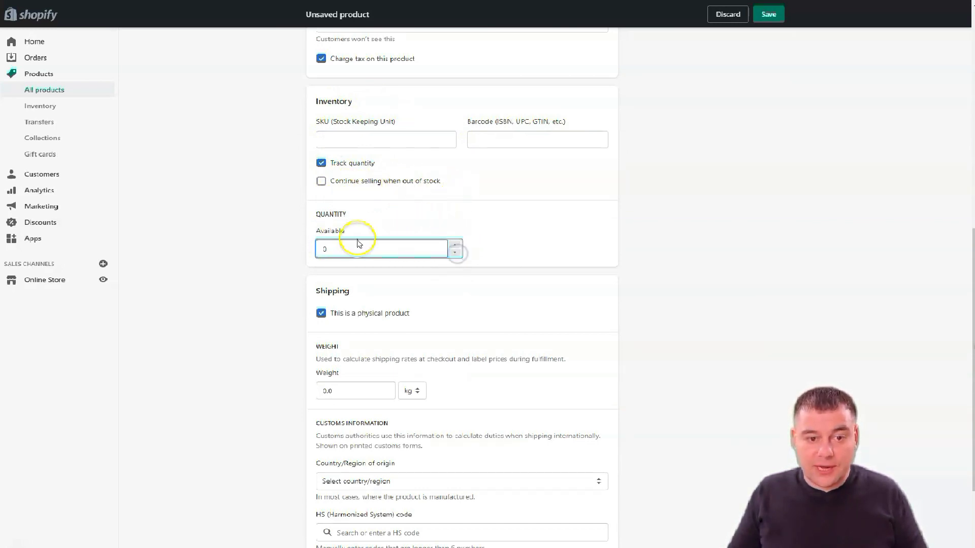
scroll(500, 253, down, 4)
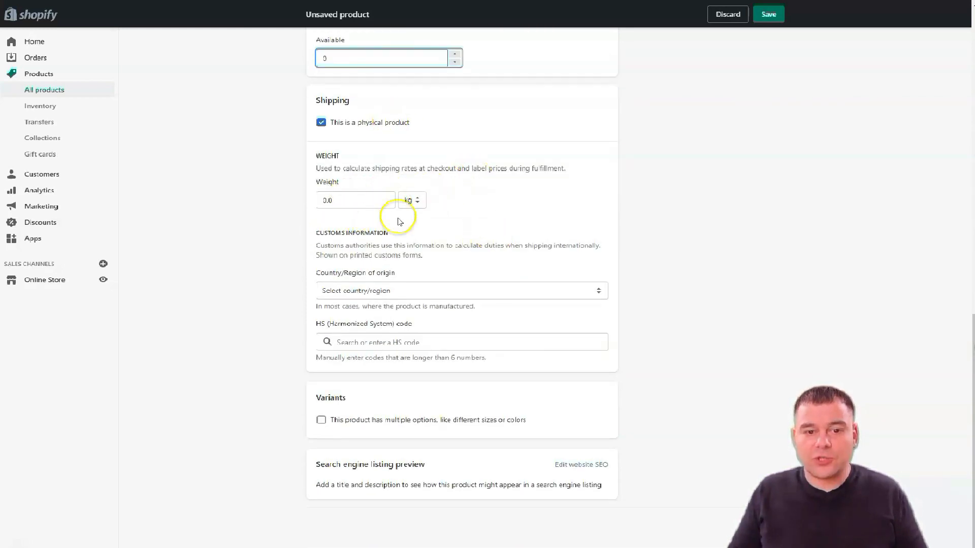
scroll(487, 307, up, 1)
scroll(492, 307, up, 15)
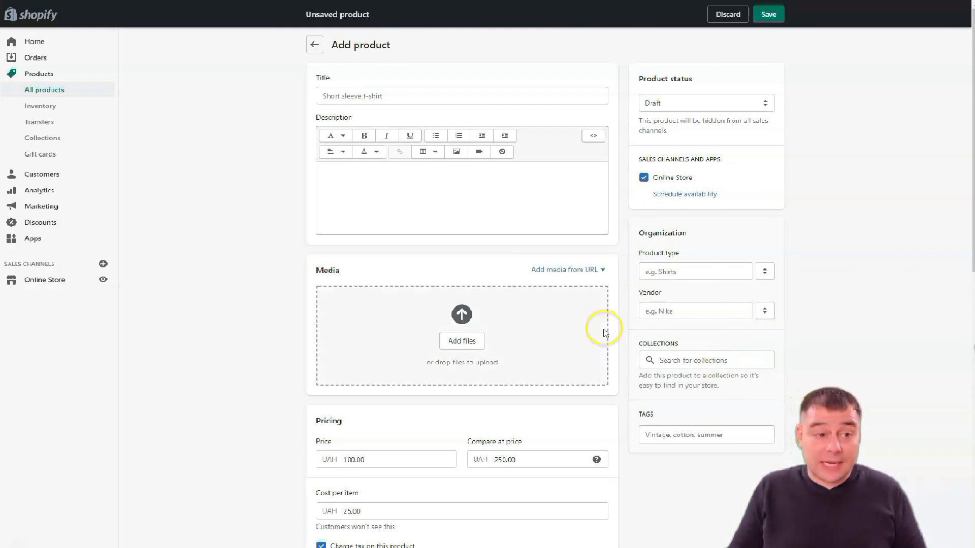
click(667, 436)
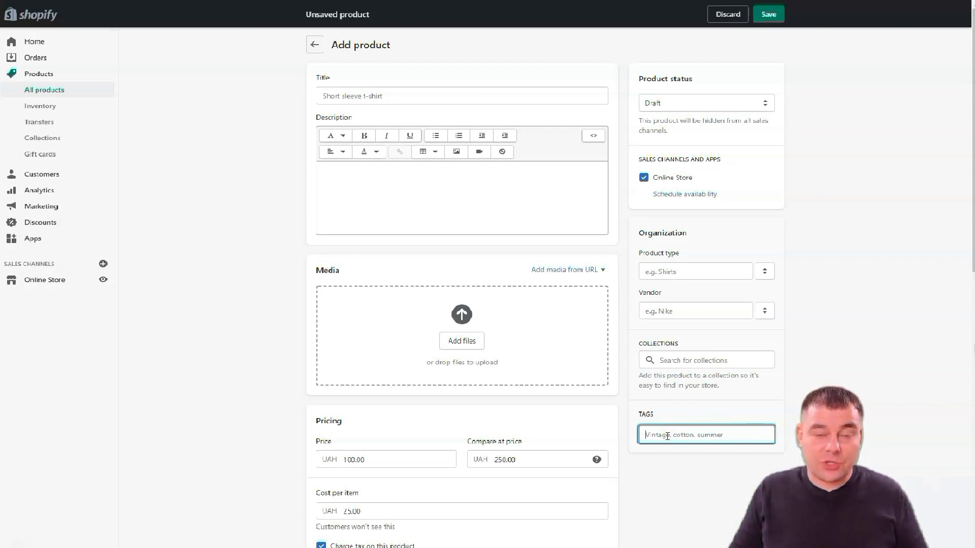
click(676, 442)
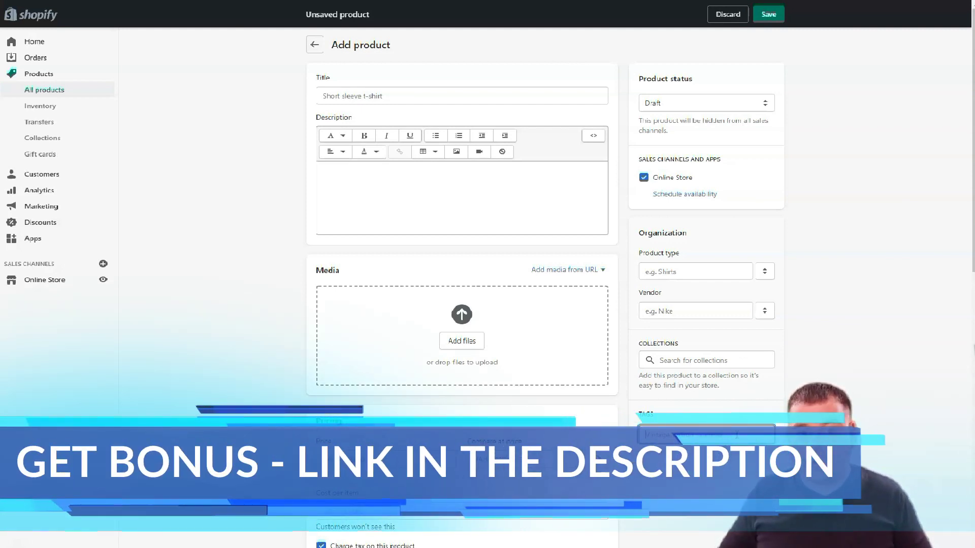
click(730, 435)
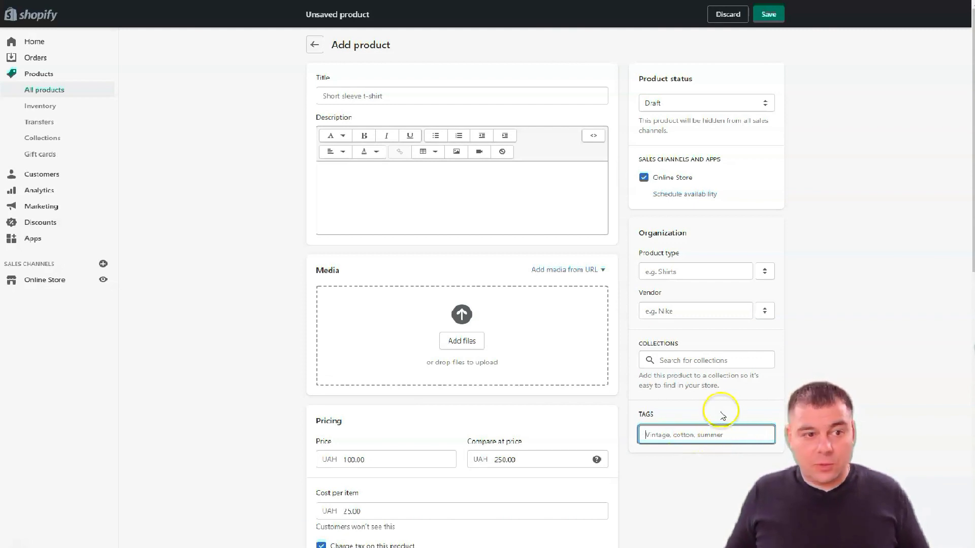
Return to the store admin's home page, discarding the unsaved product
click(32, 41)
click(606, 326)
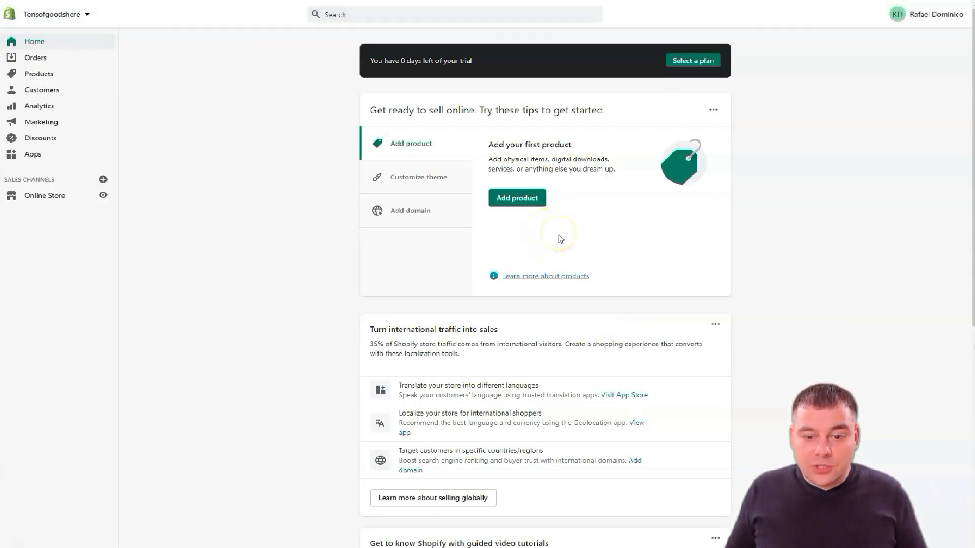
Look through the tips on the admin home page and open the list of subscription plans to compare them
scroll(560, 239, down, 2)
scroll(560, 239, down, 7)
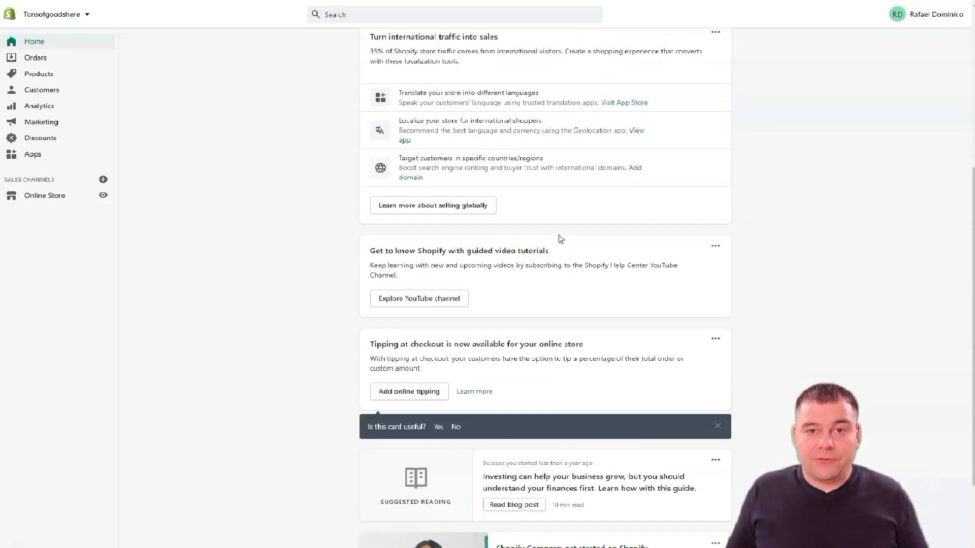
scroll(564, 238, up, 9)
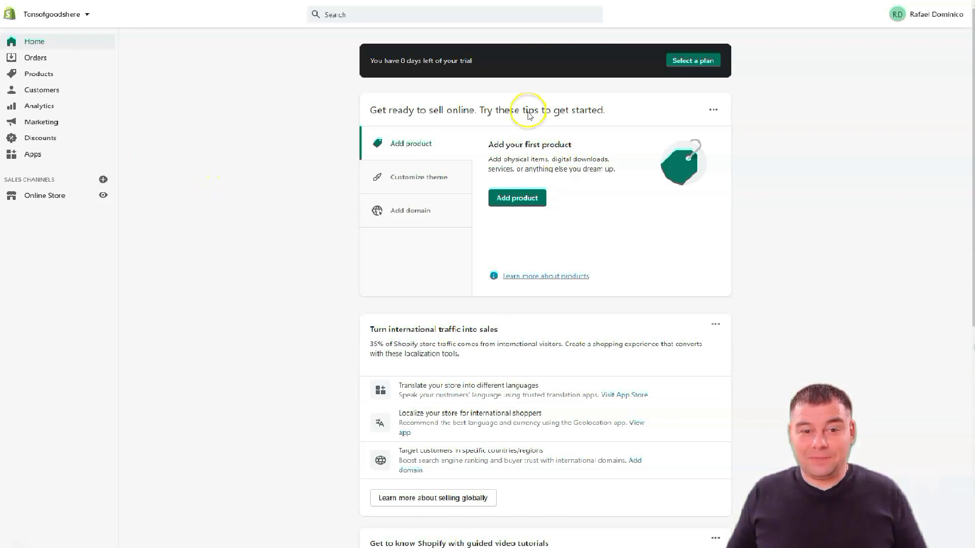
click(686, 61)
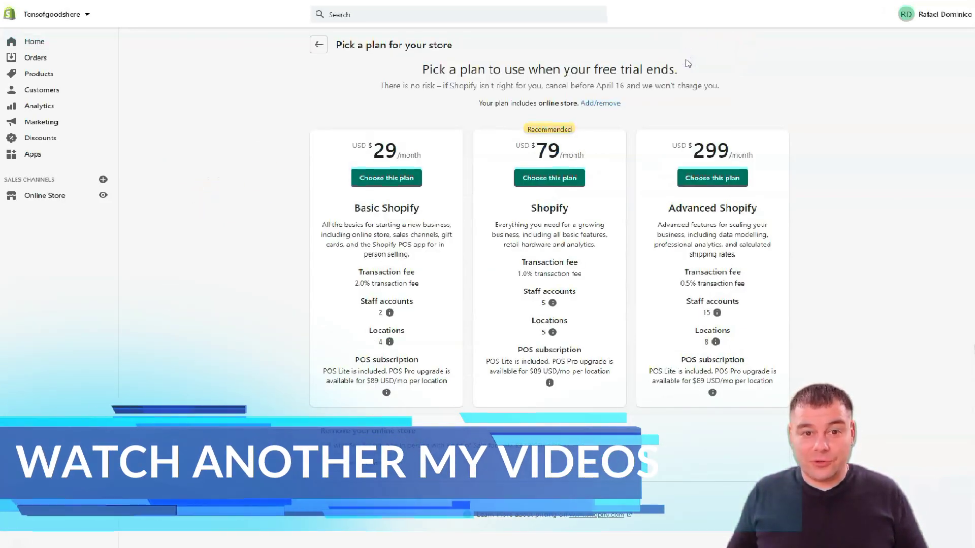